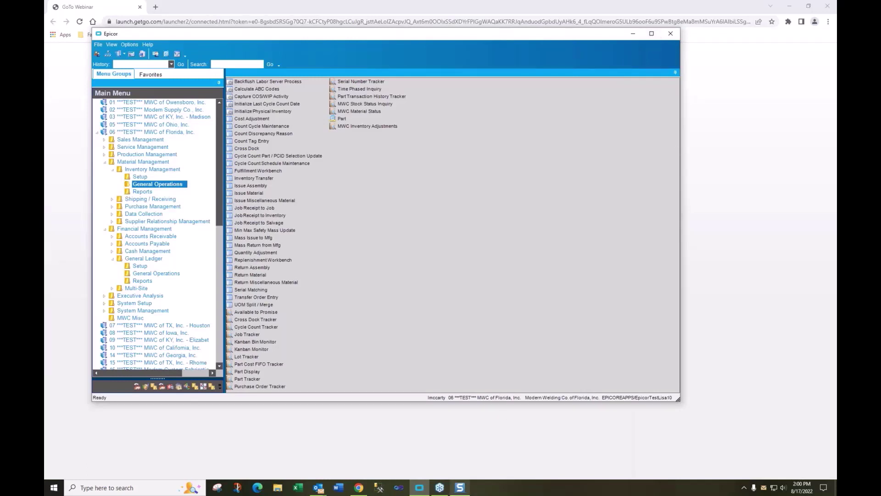
click(440, 490)
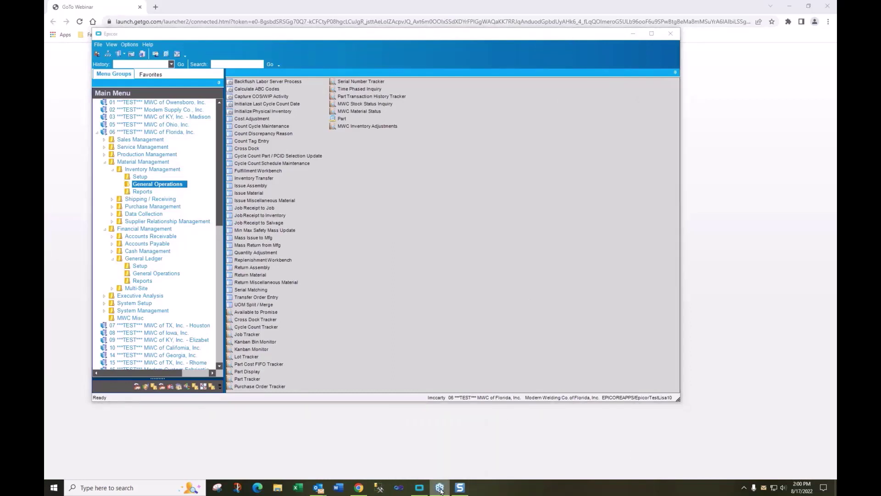
mouse_move(361, 491)
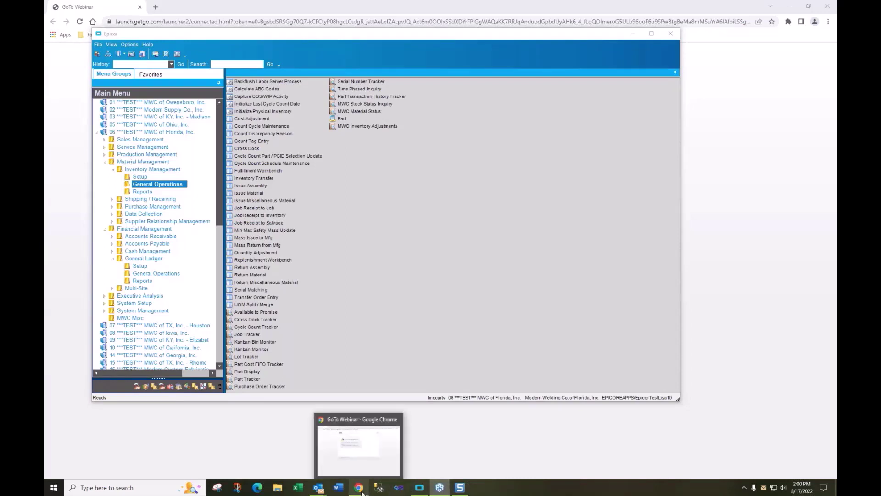
click(363, 439)
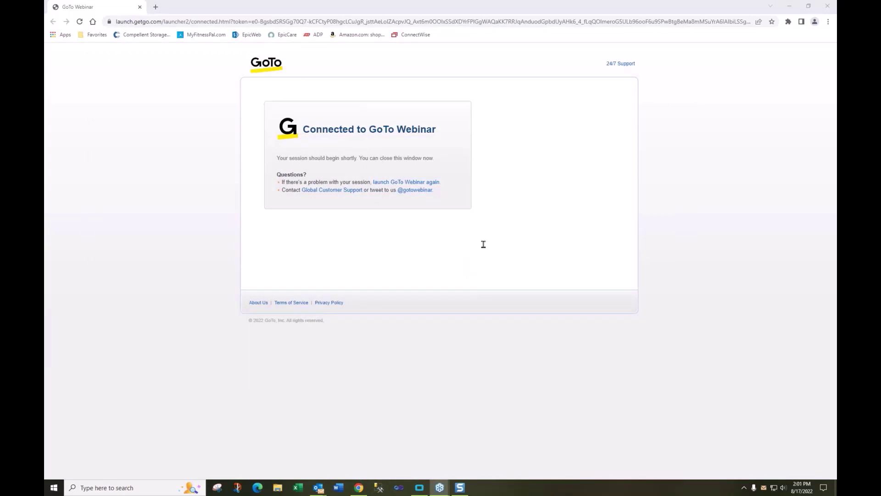
click(529, 280)
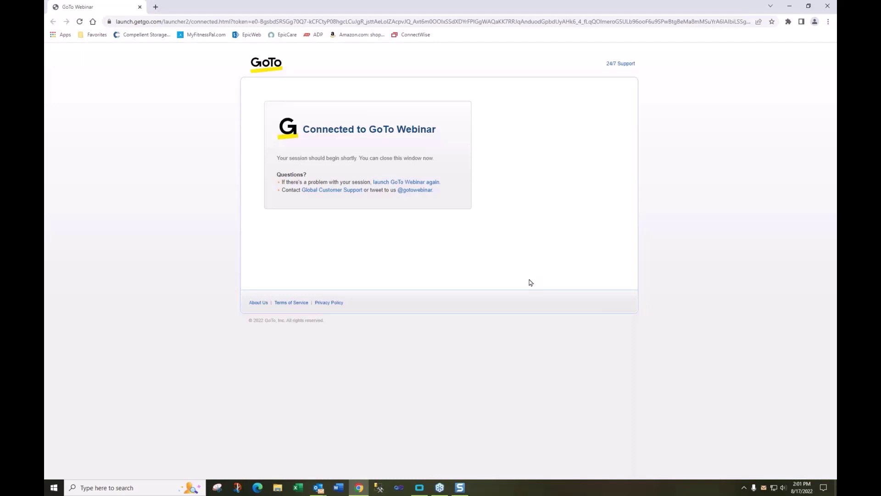
Step: Switch to Epicor, maximize it, and open GL Transaction Type from the General Ledger Setup folder of MWC of Florida
mouse_move(439, 488)
click(424, 489)
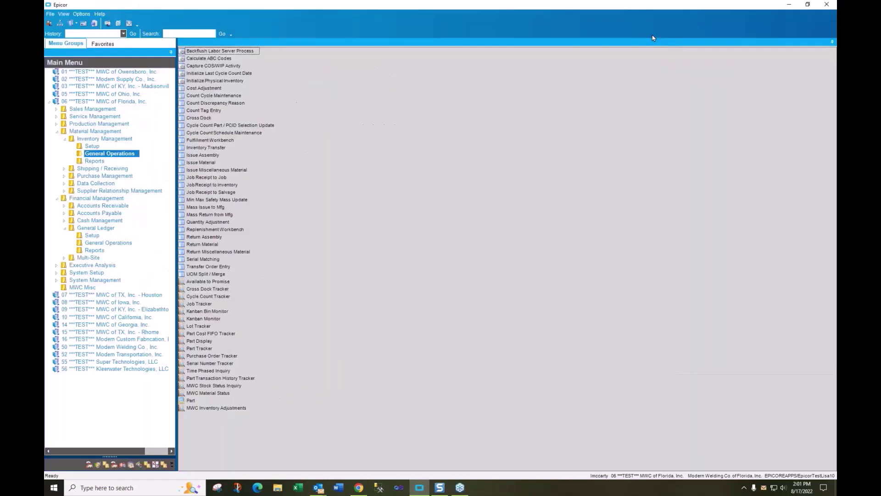
click(651, 33)
click(93, 235)
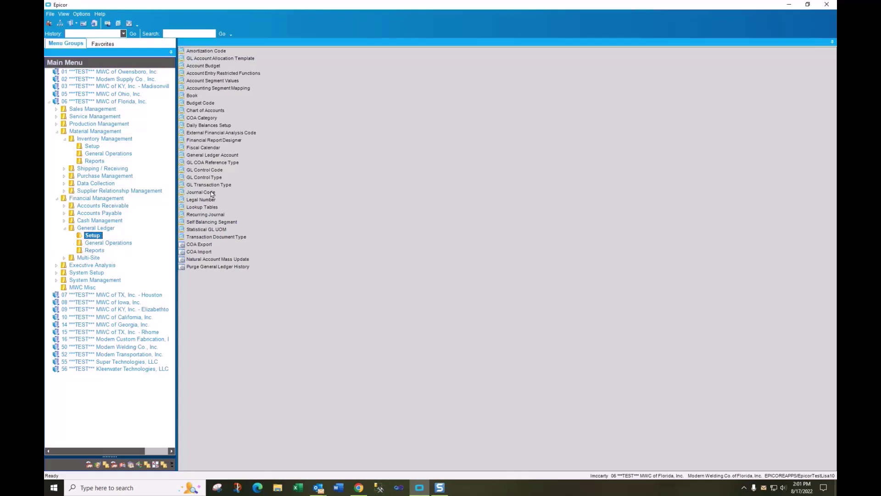
click(211, 185)
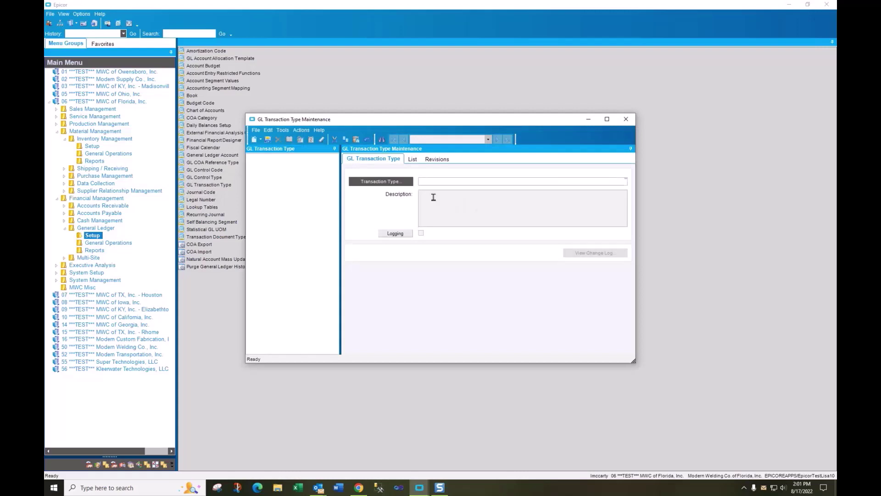
Step: Search the GL transaction types starting at "c" and load COSAndWIP into the maintenance form
click(393, 182)
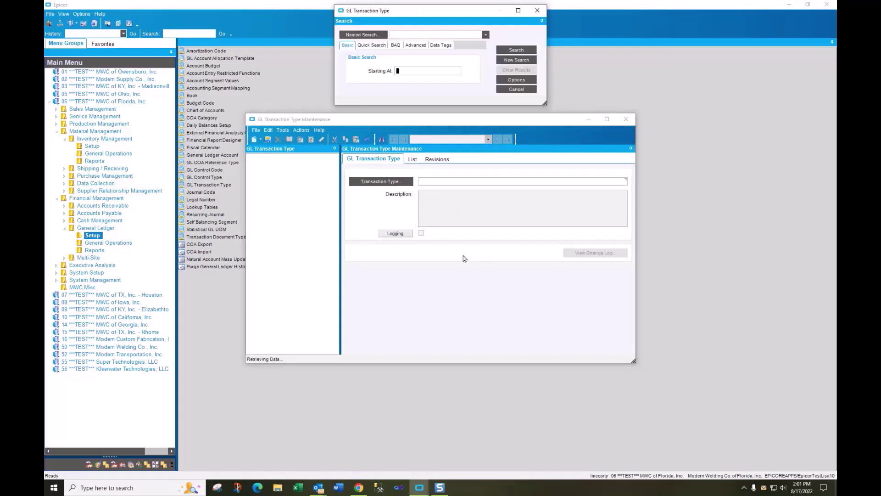
text(c)
click(514, 51)
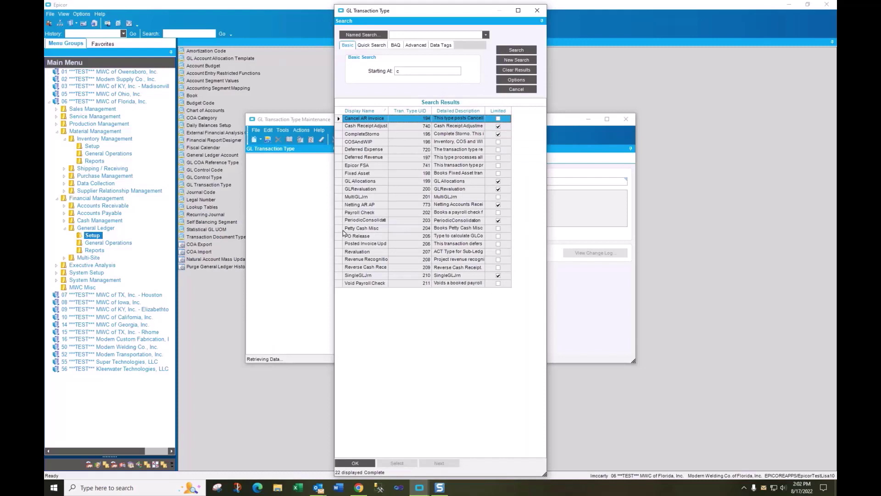
click(369, 143)
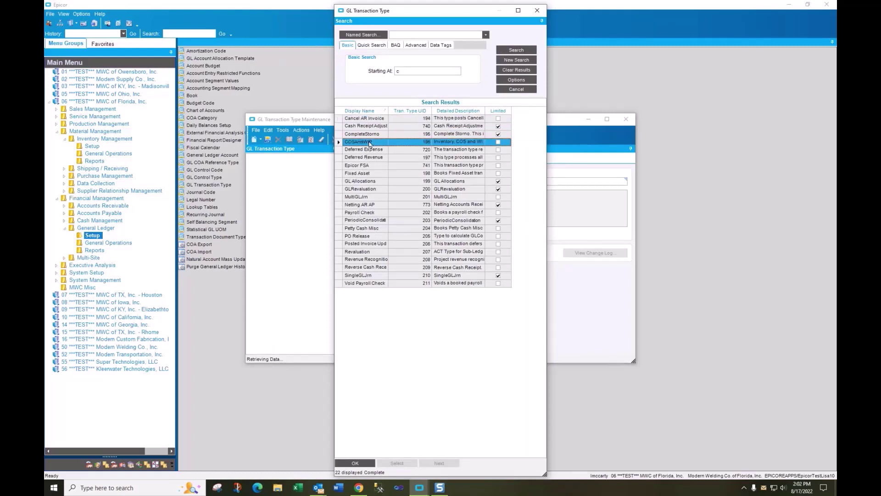
double_click(369, 143)
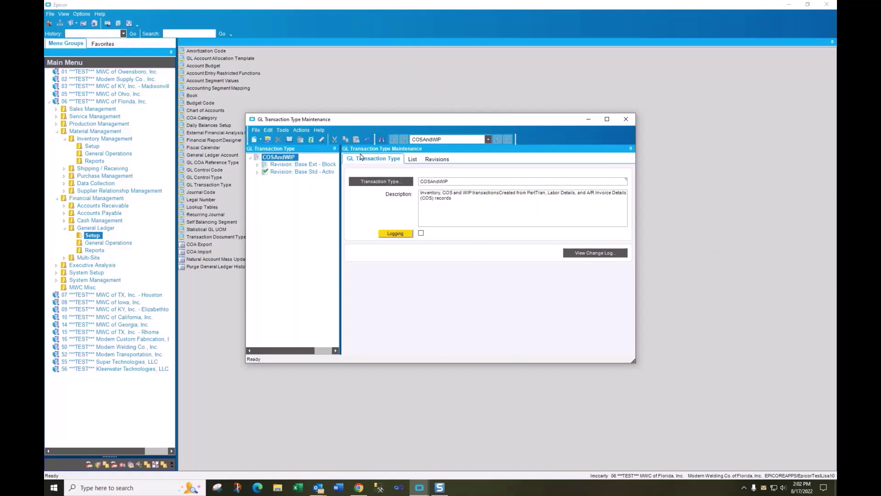
drag(371, 122, 368, 94)
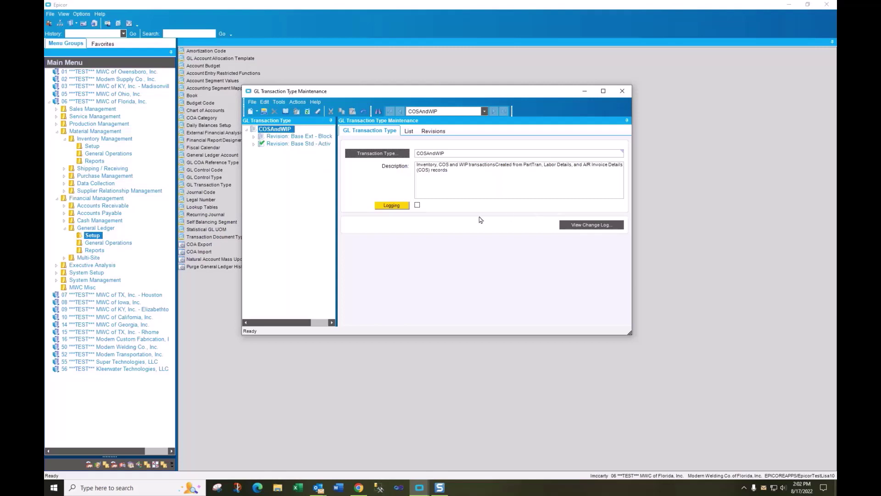
Step: Create a new COSAndWIP revision by copying the active Base Std revision
double_click(287, 144)
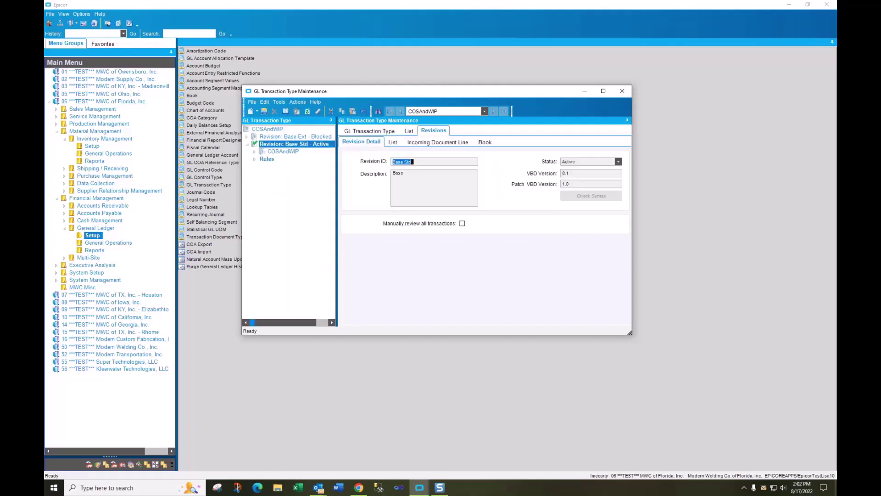
right_click(287, 144)
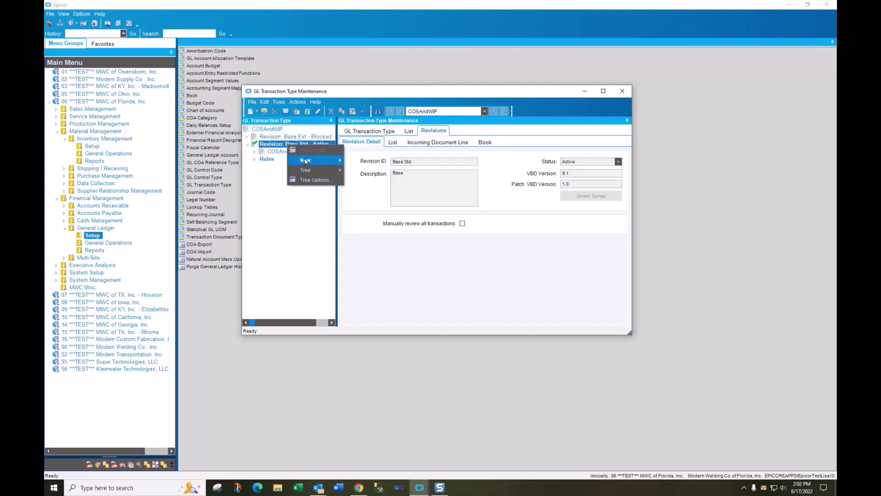
mouse_move(305, 161)
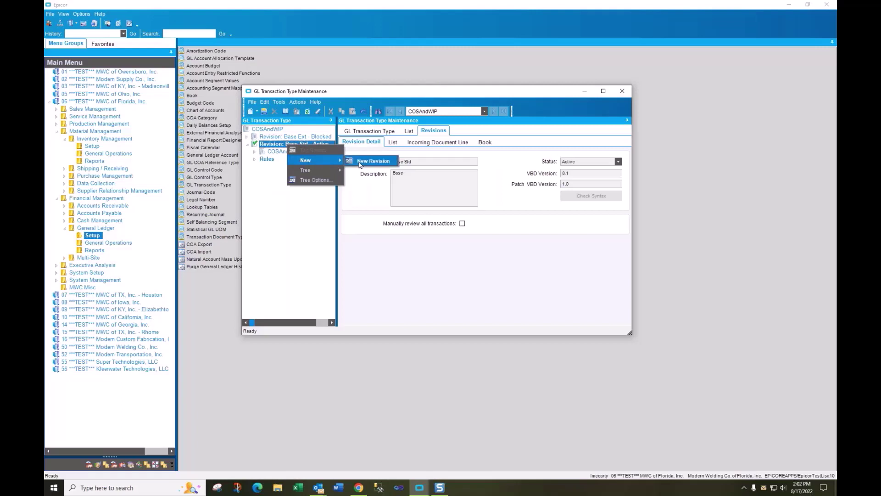
click(360, 162)
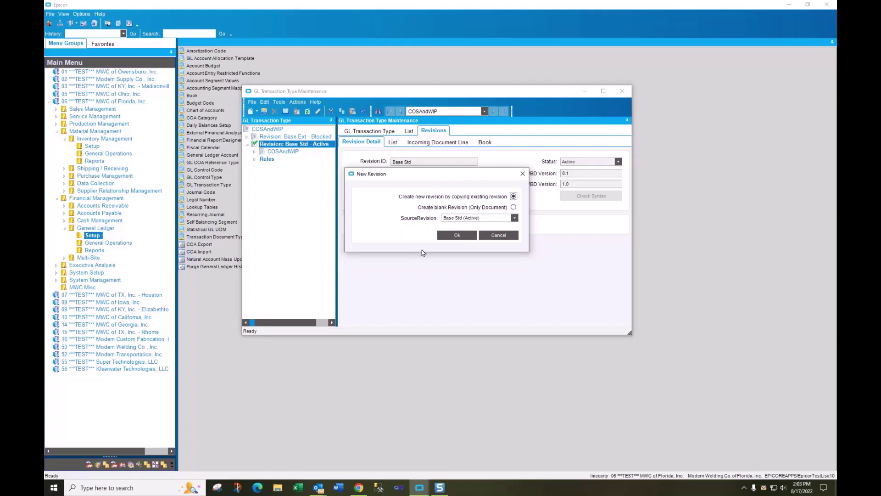
click(457, 235)
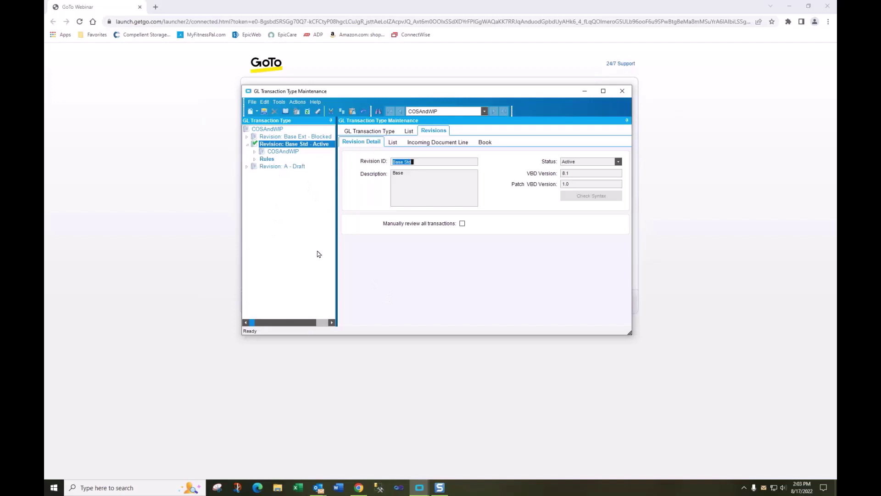
Step: Set the Revision ID of the new draft revision to MyRev
click(271, 167)
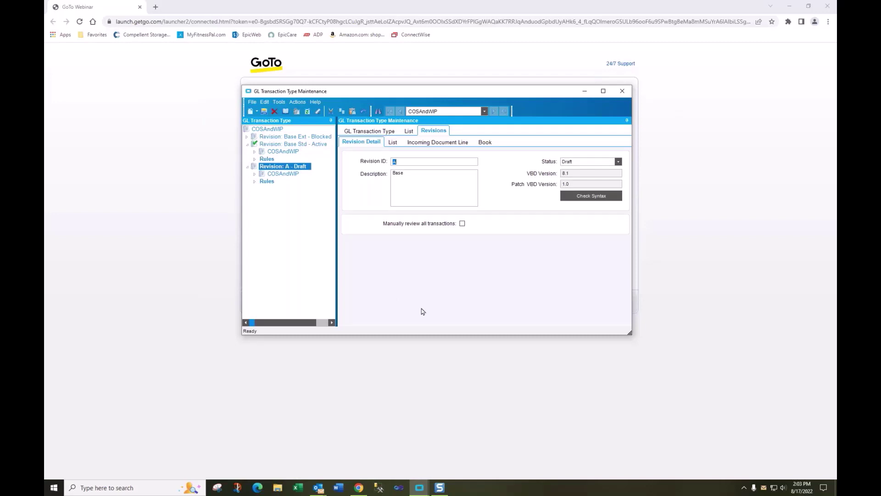
click(407, 162)
key(ctrl+a)
text(MyRev)
Step: Describe the MyRev revision as "customize ADJ QTY", enable manual review of all transactions, and save it
click(446, 179)
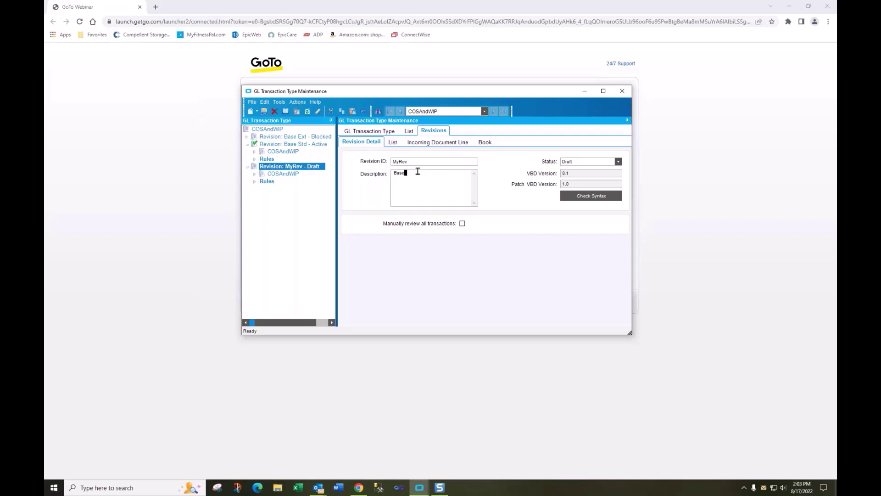
drag(418, 171, 388, 166)
text(customize ADJ QTY)
click(419, 161)
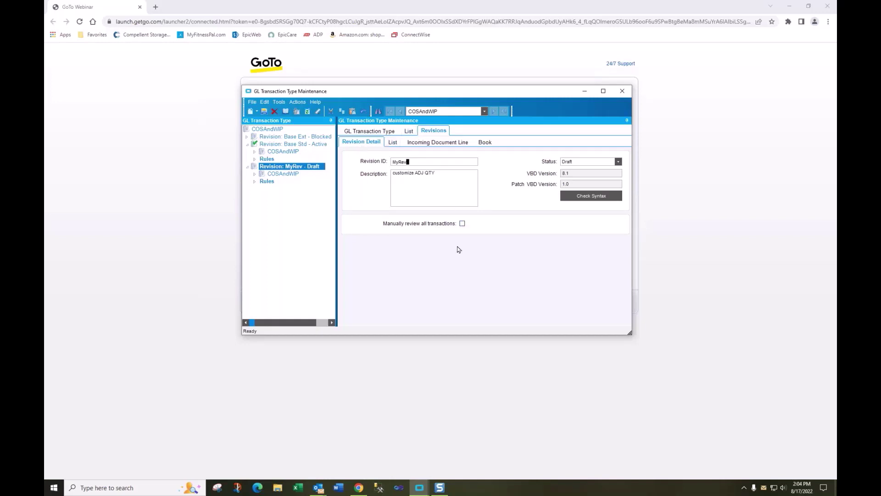
click(463, 224)
click(264, 112)
Step: Expand the MyRev revision's COSAndWIP and Rules branches, including Labor, PartTran and the PartTran posting codes
click(255, 175)
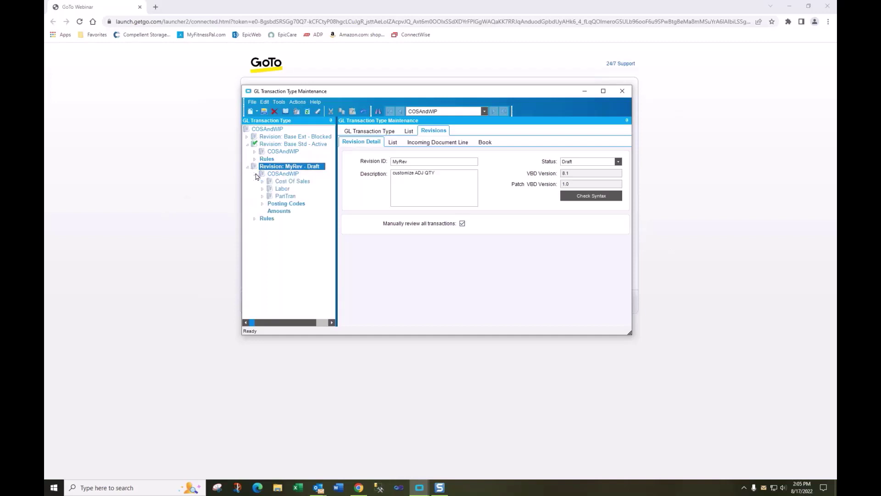
click(255, 219)
click(263, 197)
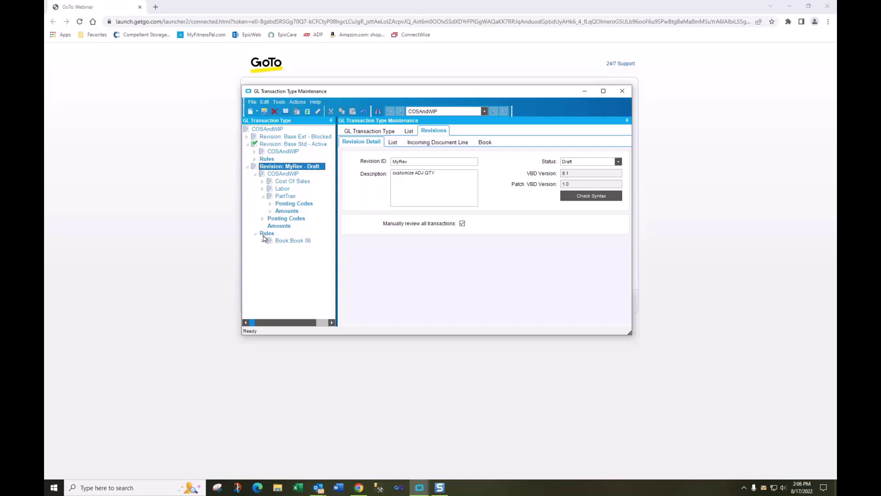
click(263, 189)
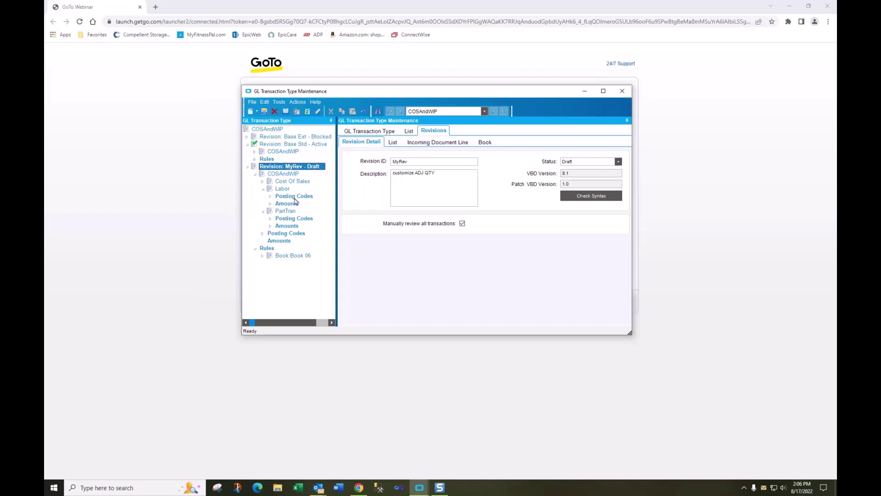
click(270, 219)
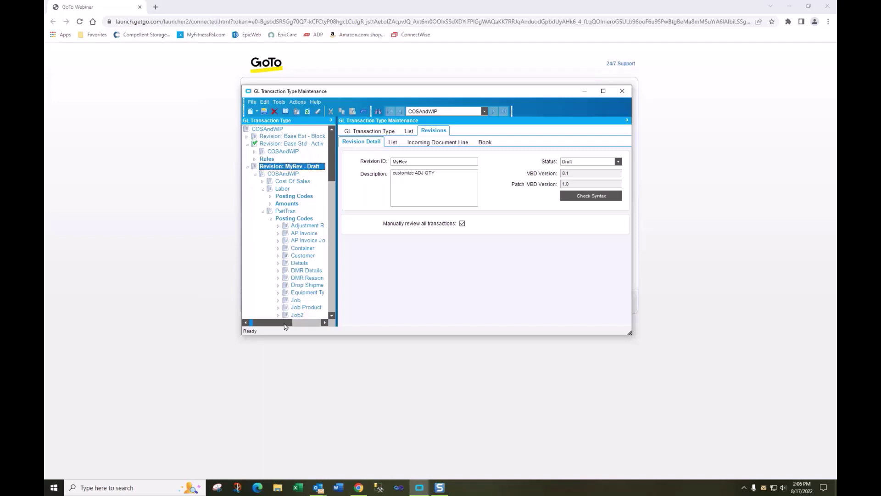
Step: Show the details of the Job Num posting code within the Job entity of PartTran
drag(285, 323, 251, 323)
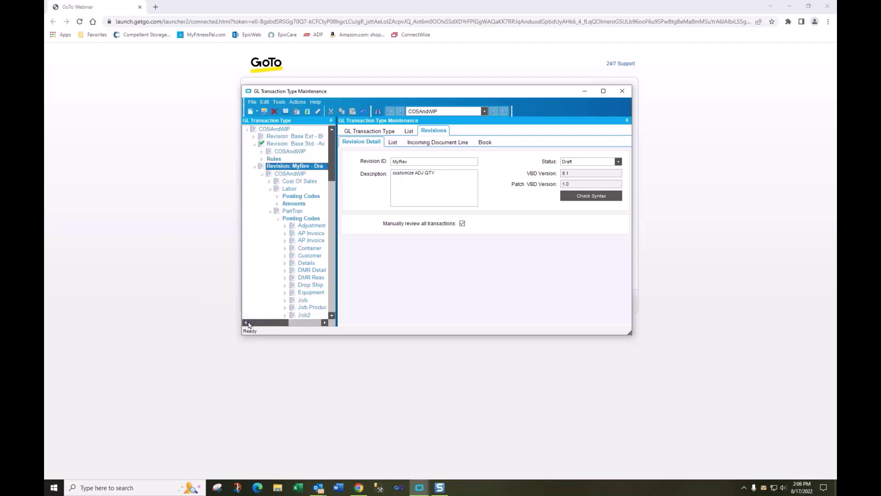
drag(332, 171, 333, 200)
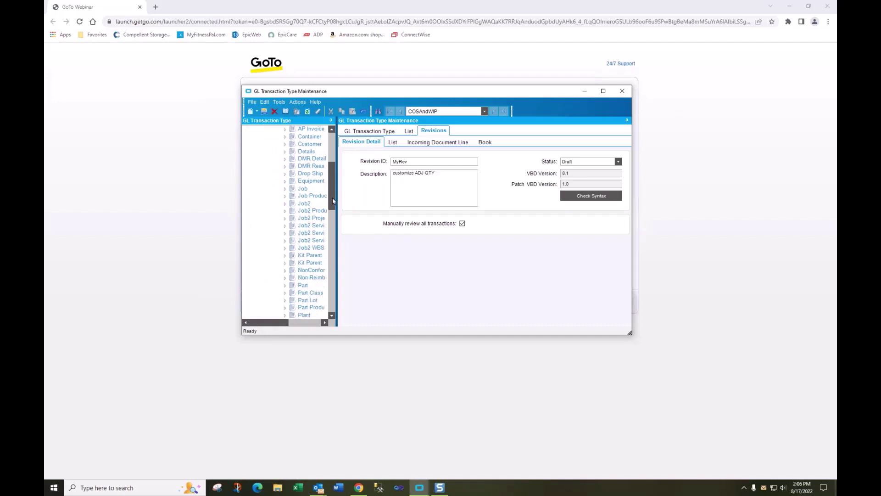
click(285, 188)
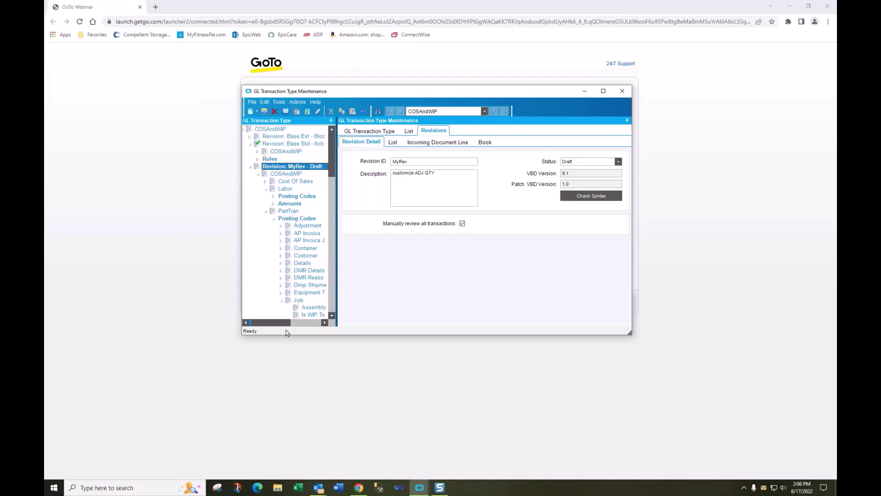
drag(332, 175, 333, 197)
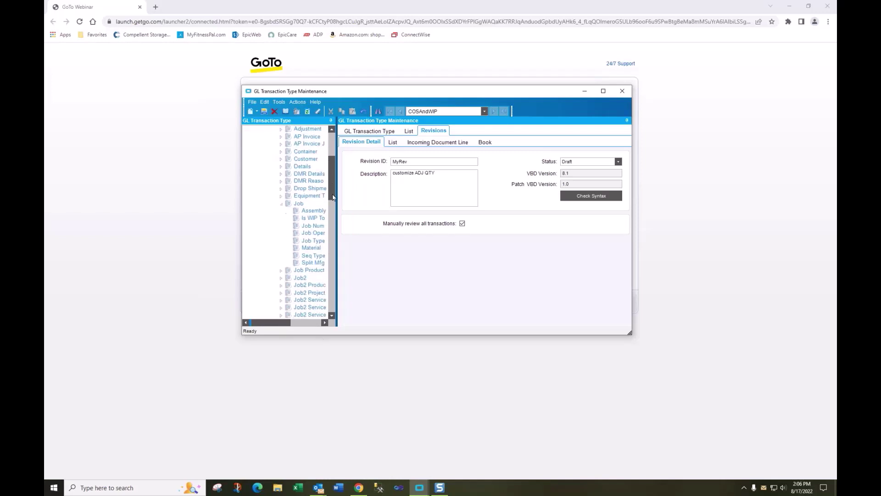
click(308, 227)
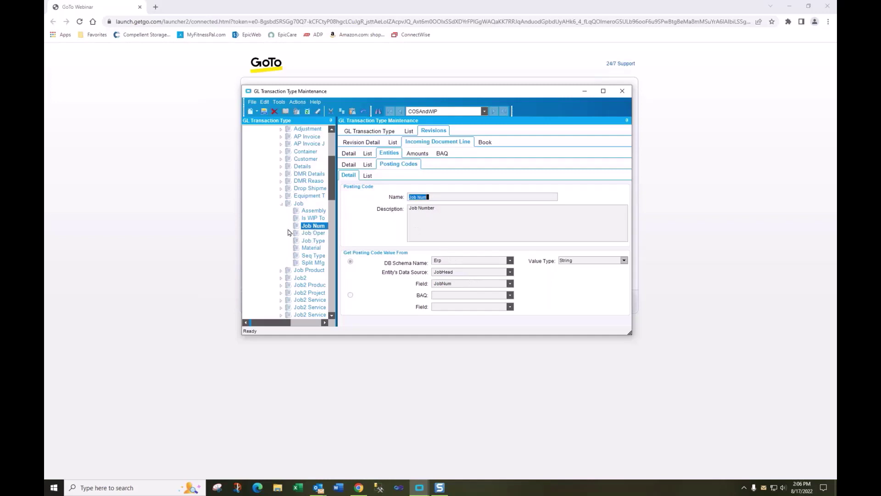
Step: Examine the Job entity's details and its place among the PartTran posting codes in the MyRev revision
click(333, 189)
drag(334, 189, 331, 167)
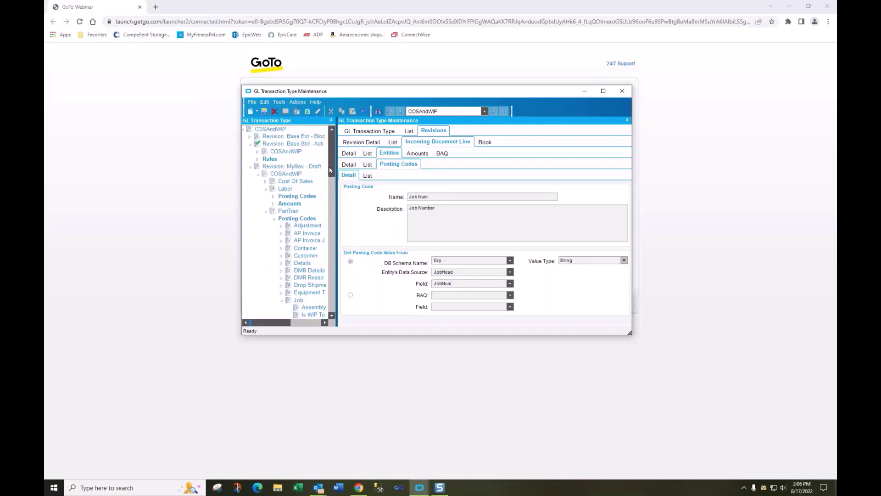
scroll(333, 169, down, 1)
drag(333, 169, 331, 179)
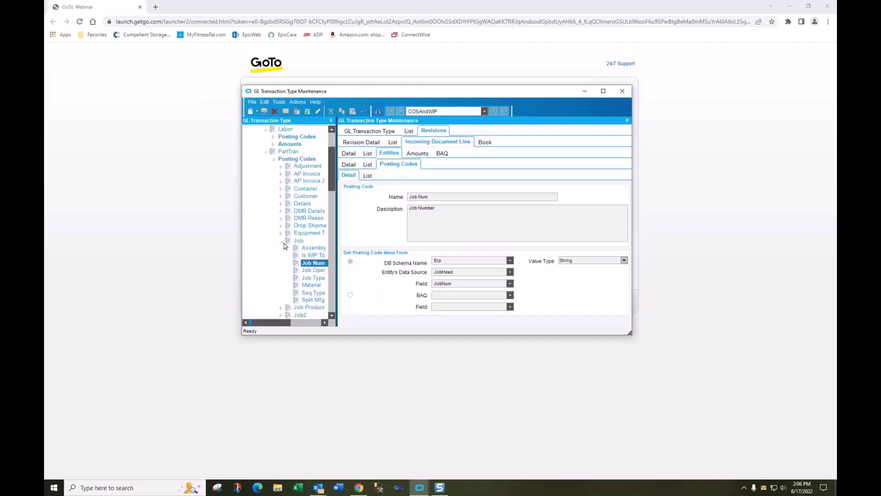
click(286, 242)
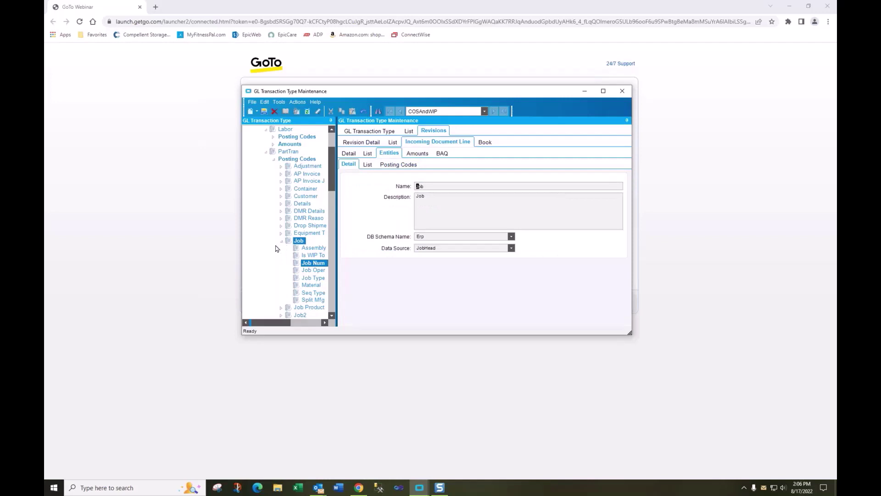
click(276, 161)
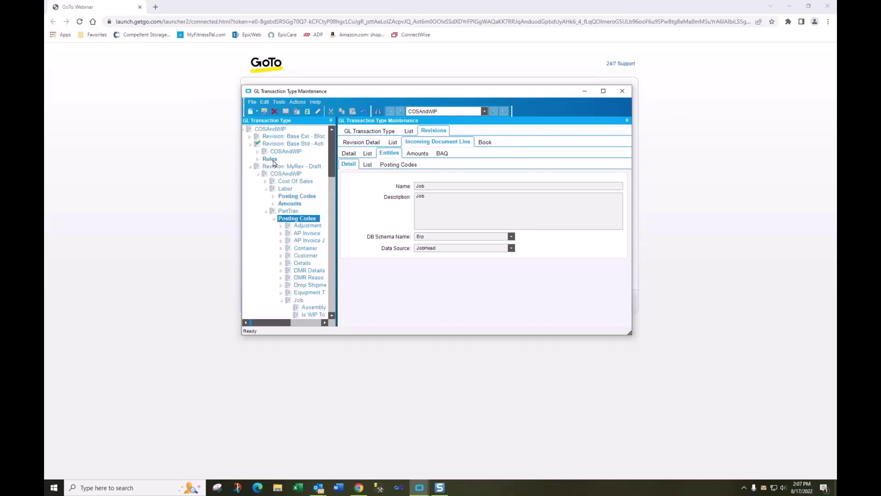
scroll(330, 183, down, 5)
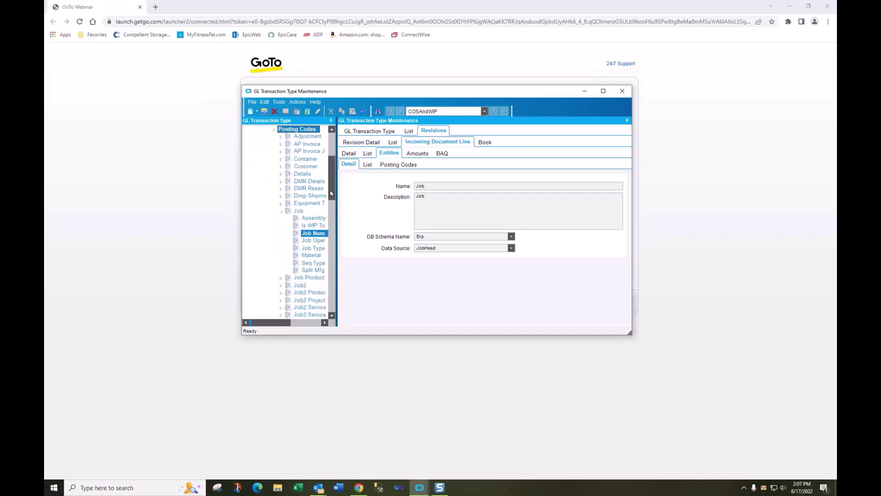
scroll(330, 183, up, 5)
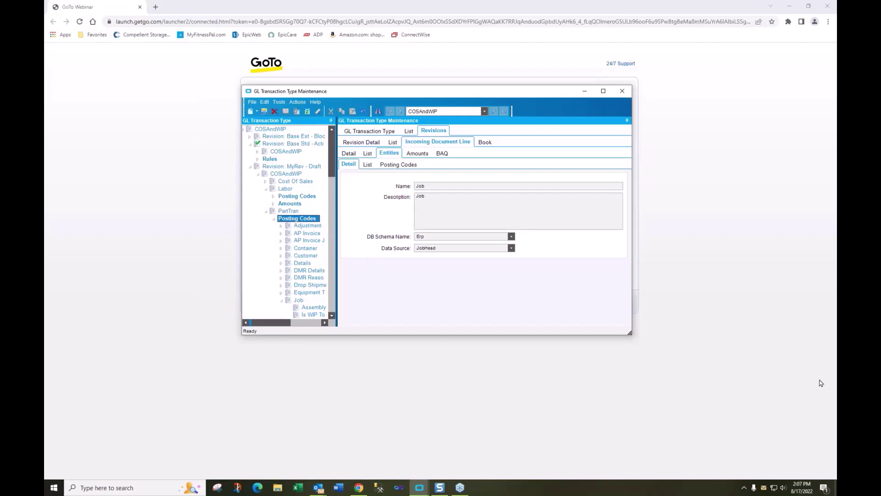
Step: Collapse the PartTran and Labor branches under COSAndWIP in the MyRev revision
key(Up)
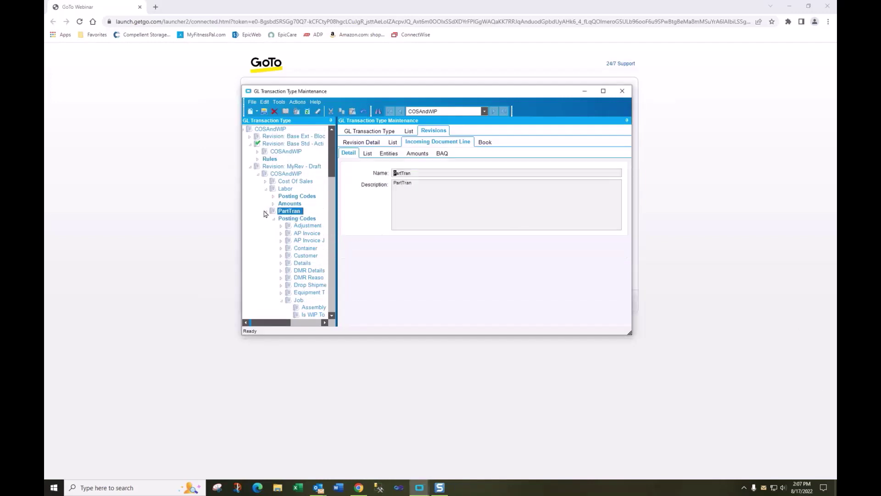
click(266, 212)
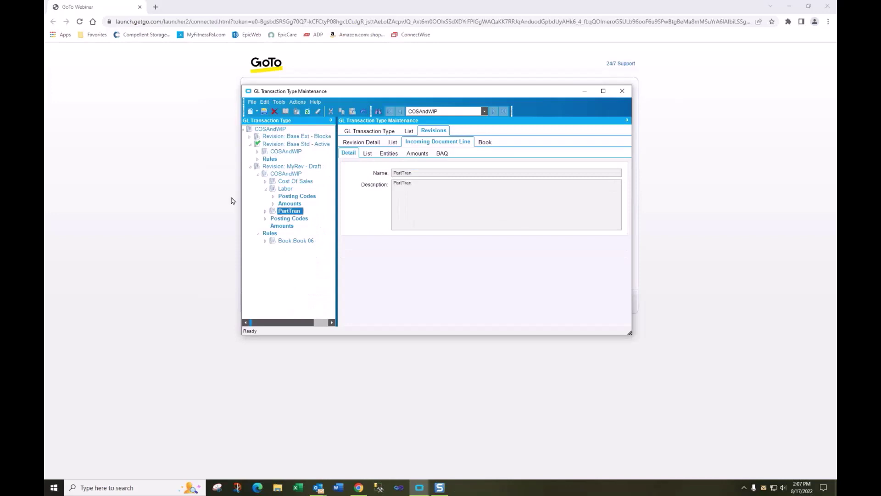
click(265, 189)
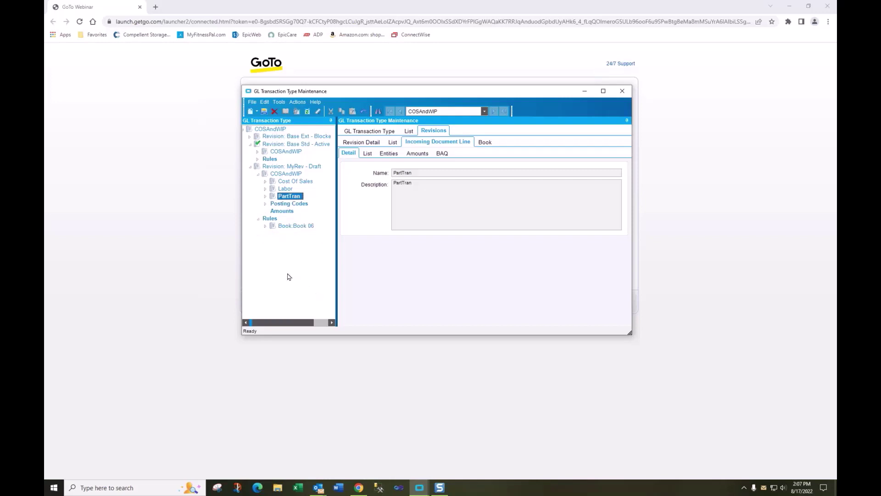
Step: Expand Book 06 and its Functions in MyRev's Rules, widen the tree, and review the function names
click(265, 225)
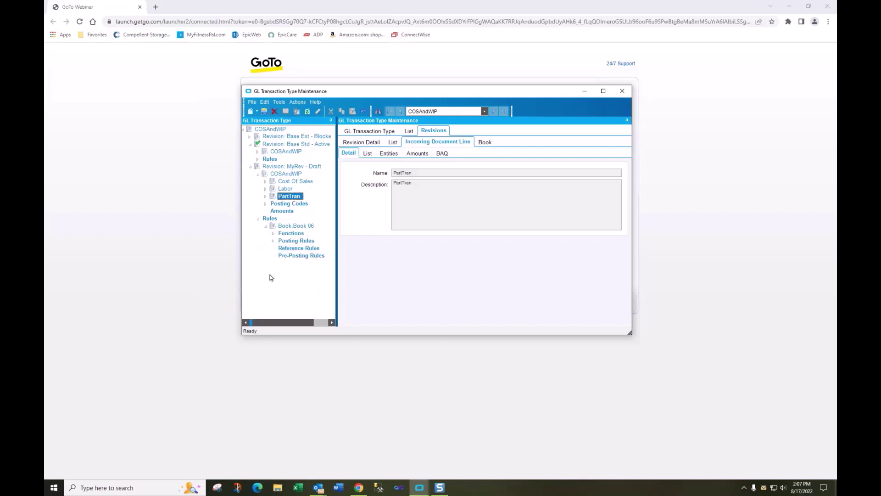
click(273, 234)
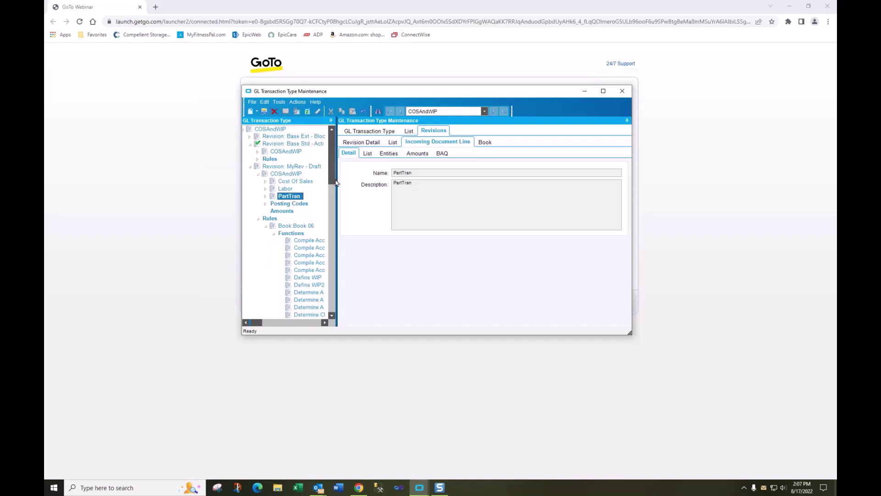
drag(337, 187, 375, 199)
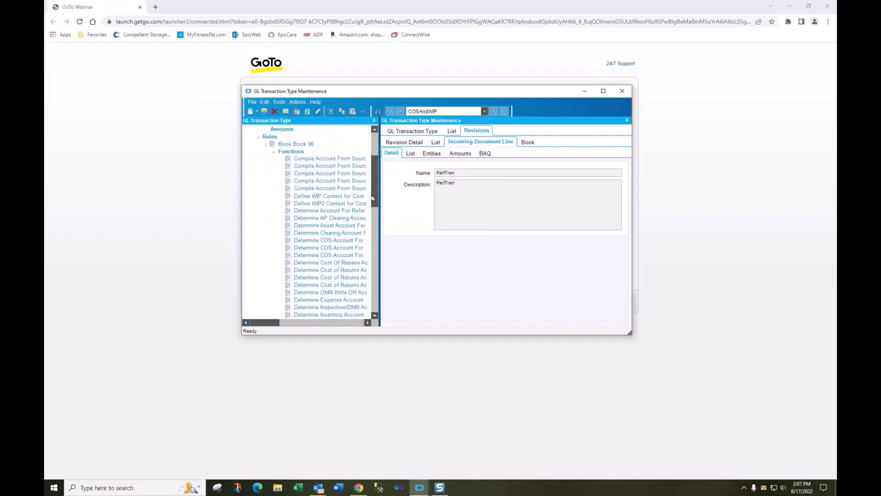
drag(376, 189, 367, 158)
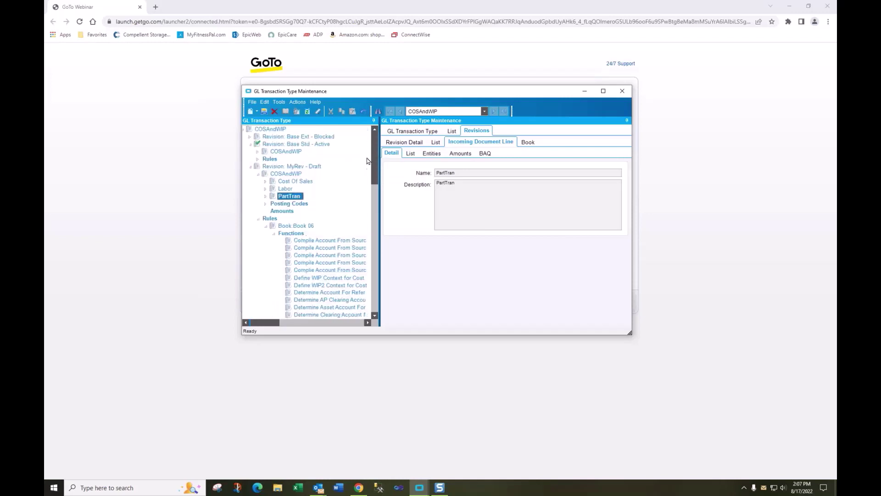
Step: Replace the expanded Functions with Book 06's Posting Rules and open the operations of the ADJ-CST/ADJ-QTY Post Extended Cost rule
click(274, 234)
click(277, 241)
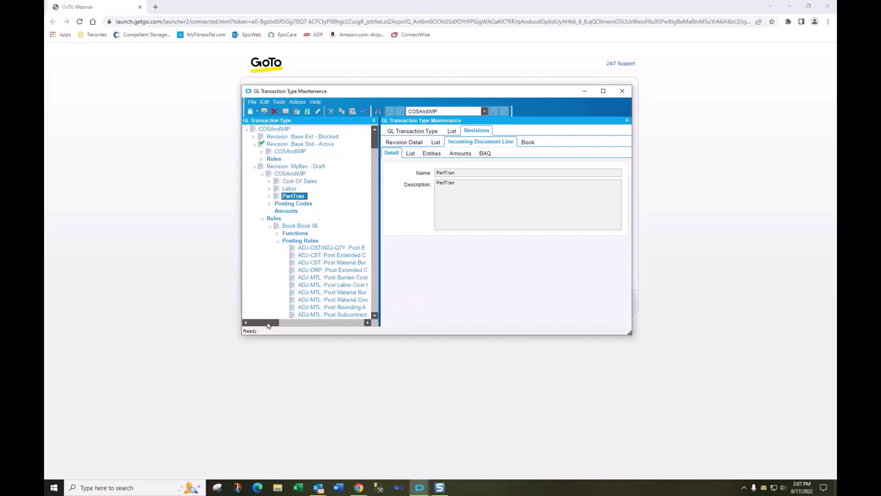
drag(268, 327, 278, 328)
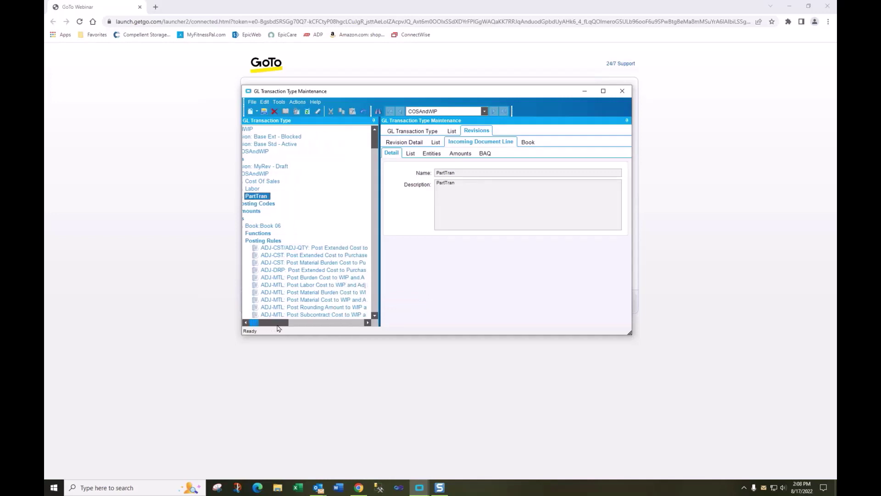
click(294, 249)
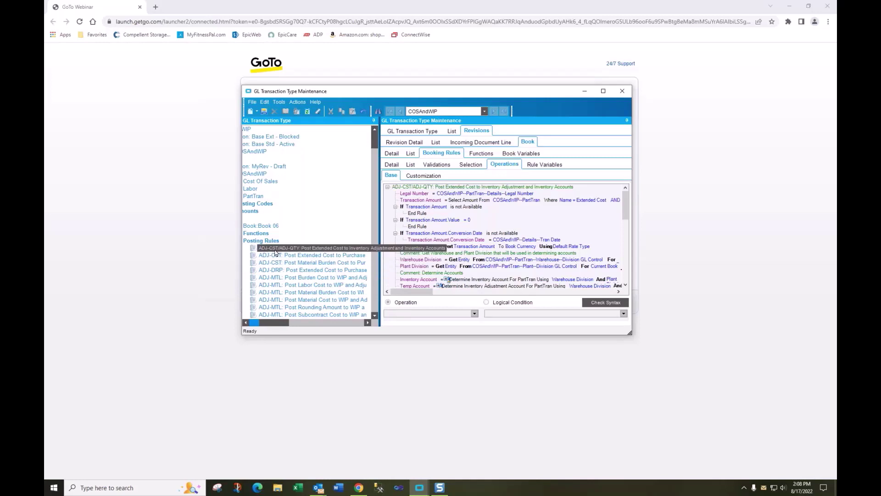
click(298, 250)
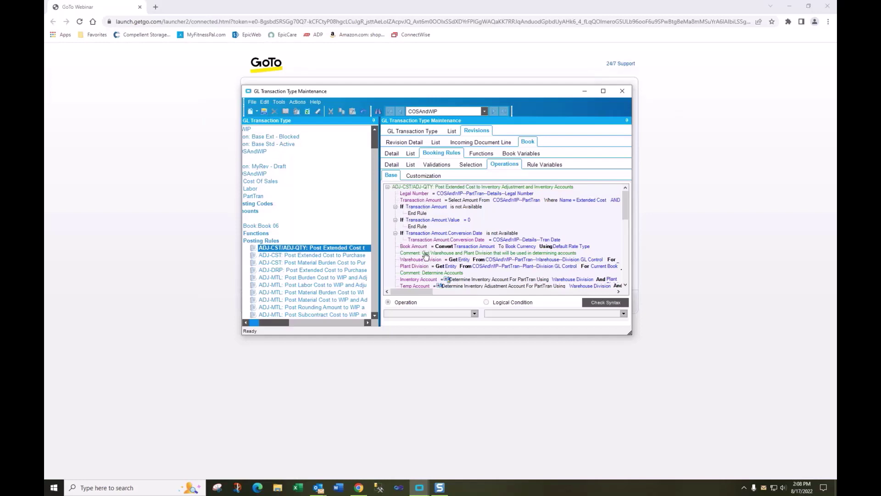
Step: Add a new operation line to the customization of the ADJ-CST/ADJ-QTY posting rule
click(417, 178)
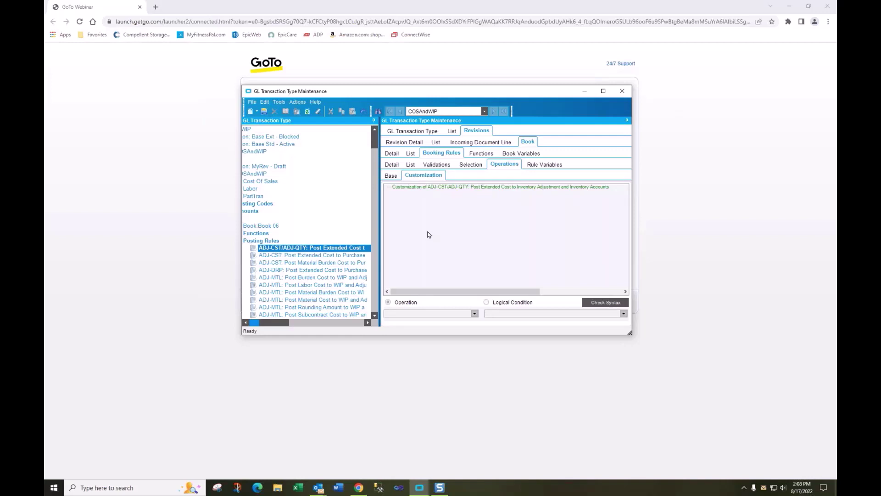
click(409, 189)
right_click(409, 190)
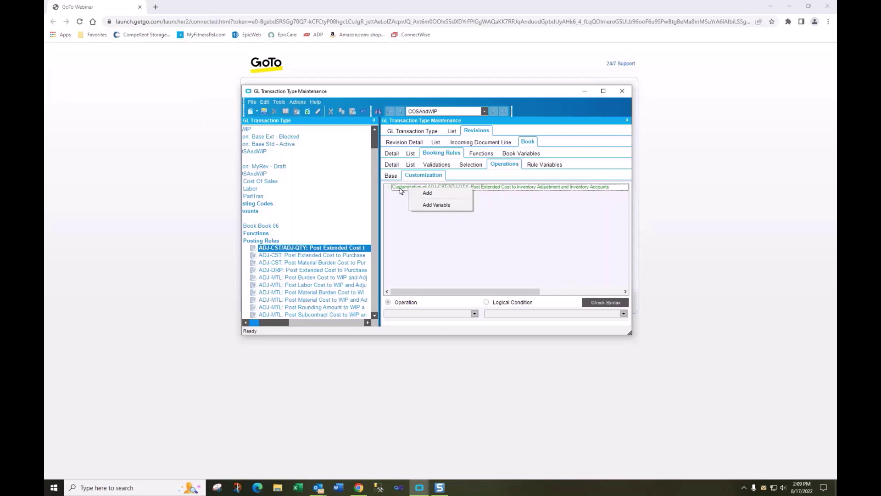
click(426, 193)
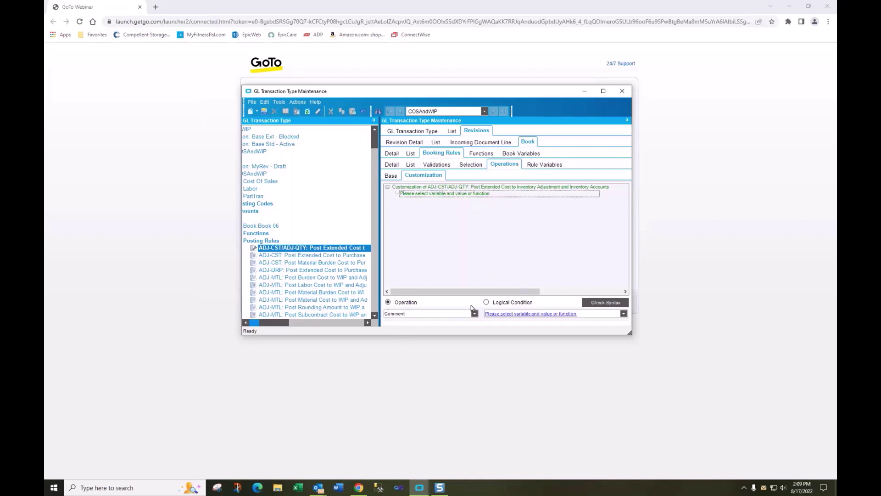
click(486, 303)
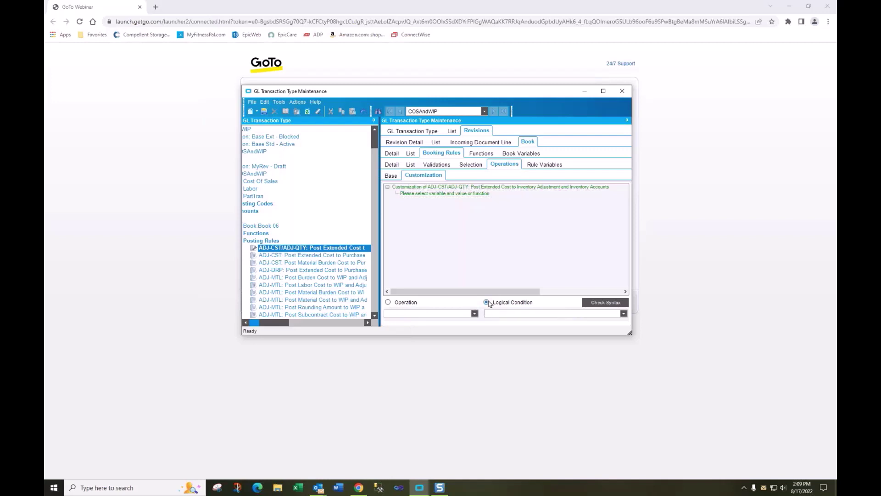
click(474, 313)
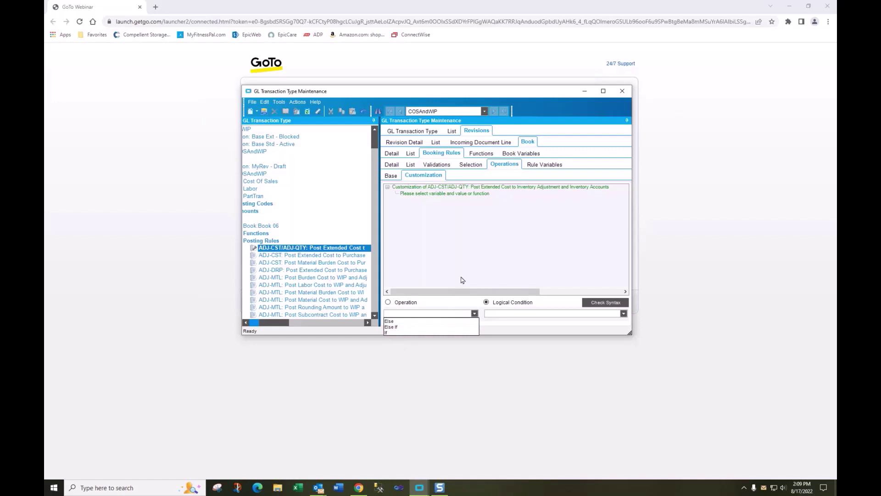
click(441, 280)
click(400, 303)
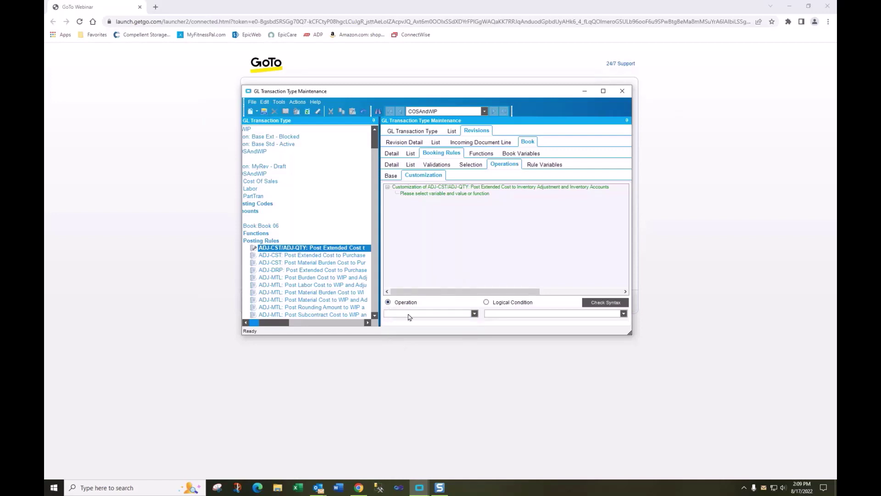
Step: Choose Transaction Text as the variable for the new customization operation
click(474, 314)
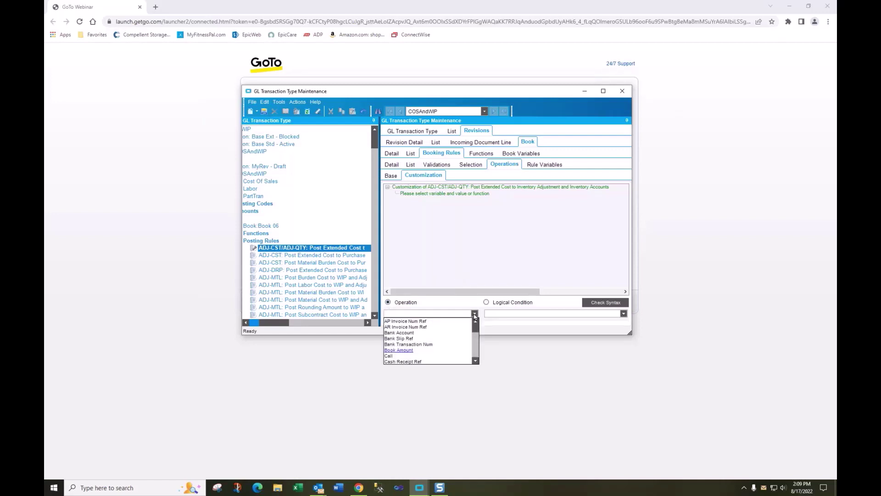
click(475, 356)
click(476, 354)
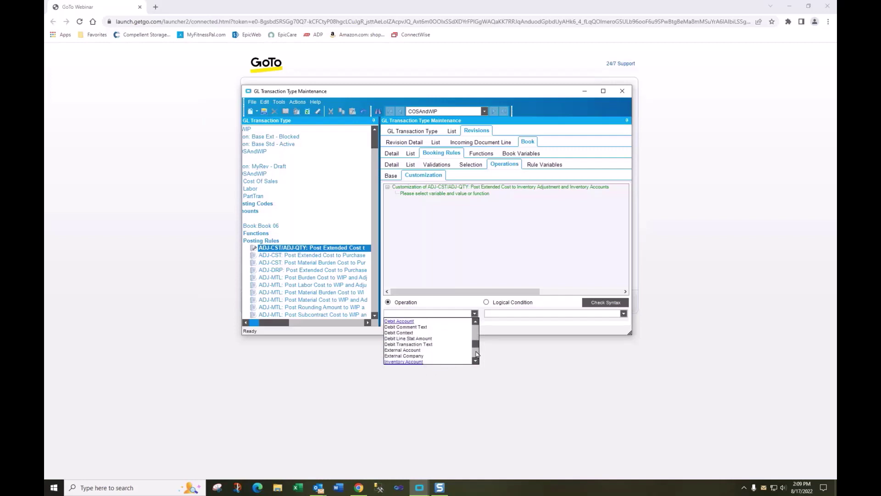
click(475, 354)
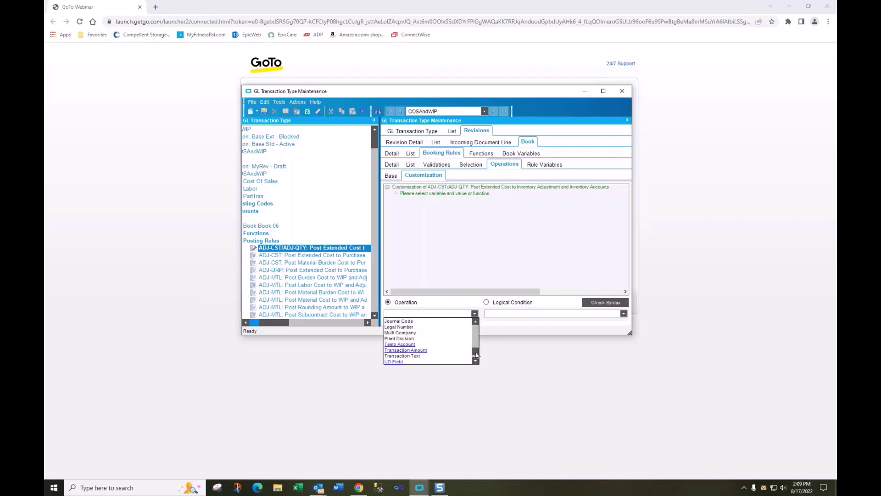
click(414, 358)
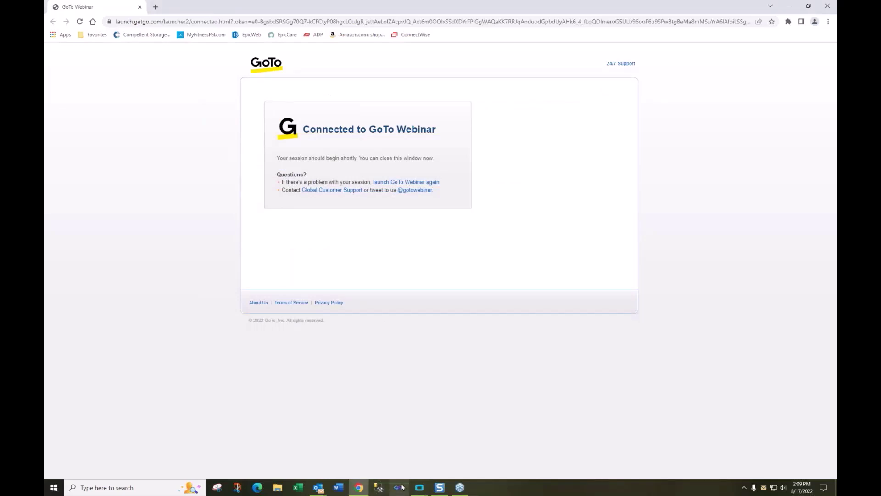
mouse_move(414, 489)
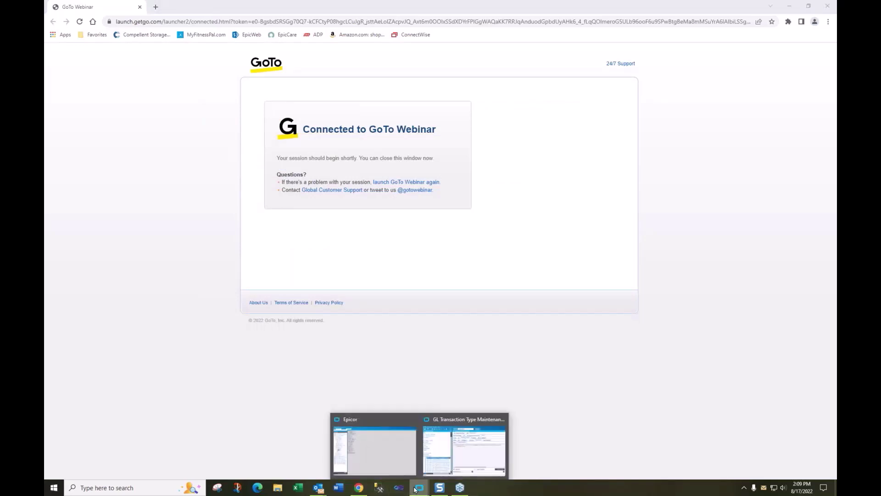
click(455, 455)
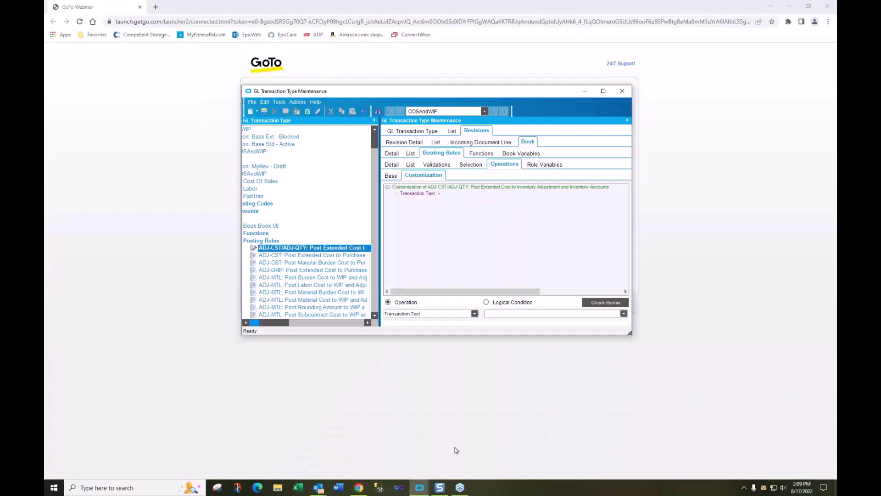
Step: Enlarge the GL Transaction Type Maintenance window and assign Transaction Text the function Concatenate String + String
drag(357, 336, 356, 379)
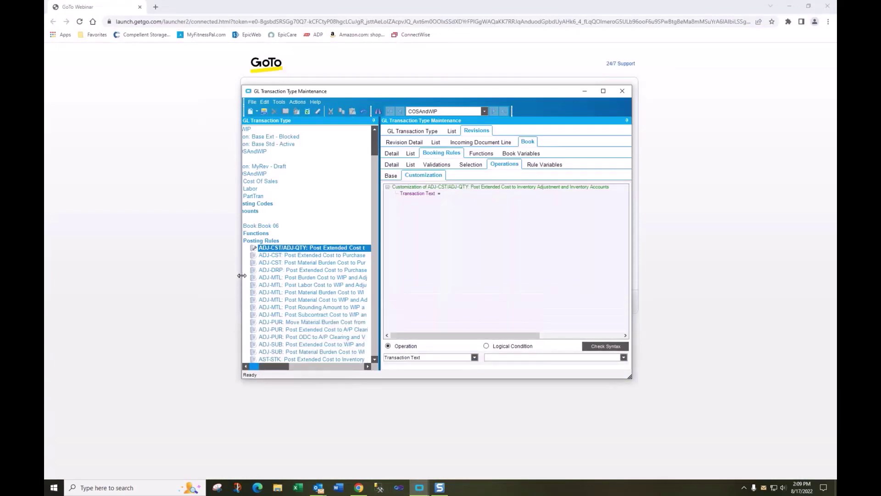
drag(242, 276, 99, 275)
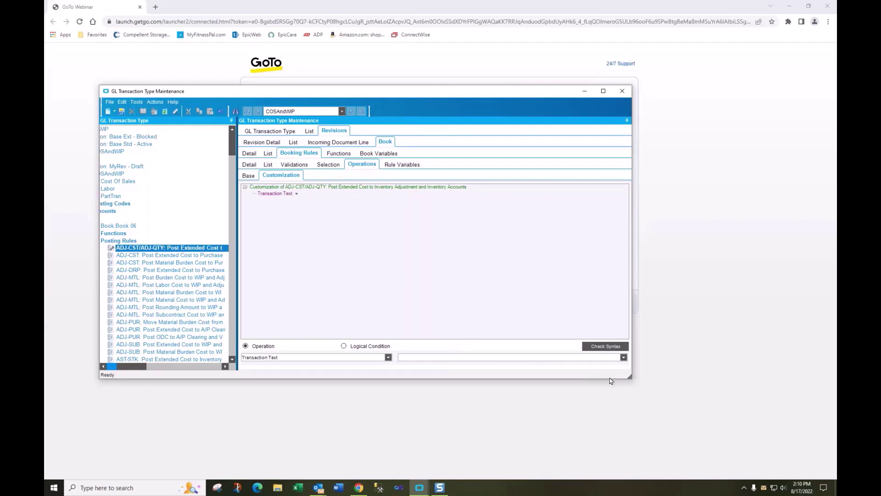
click(623, 357)
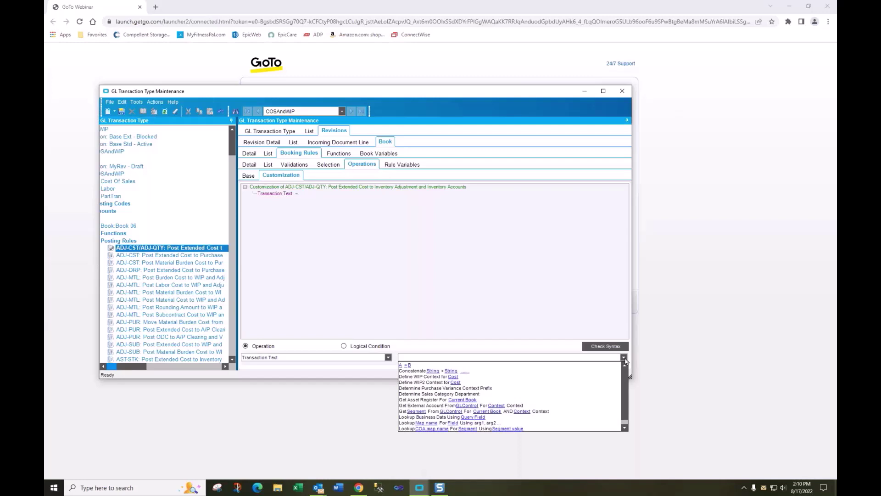
click(409, 367)
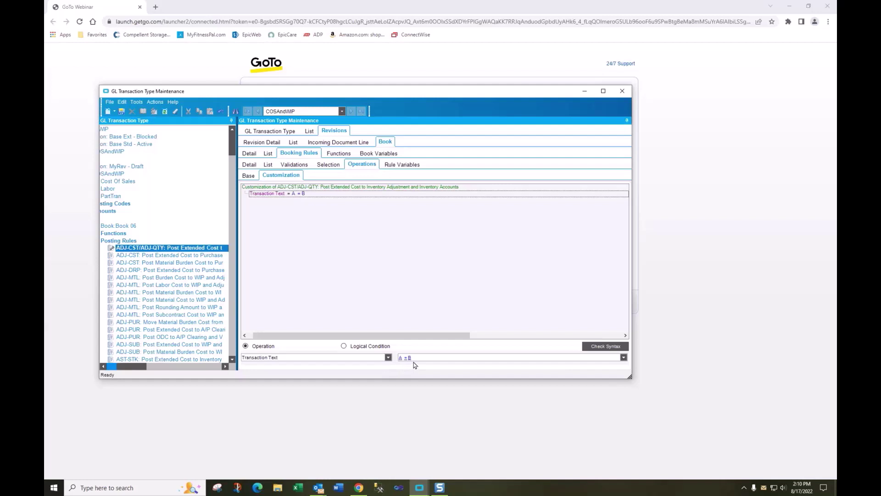
click(624, 357)
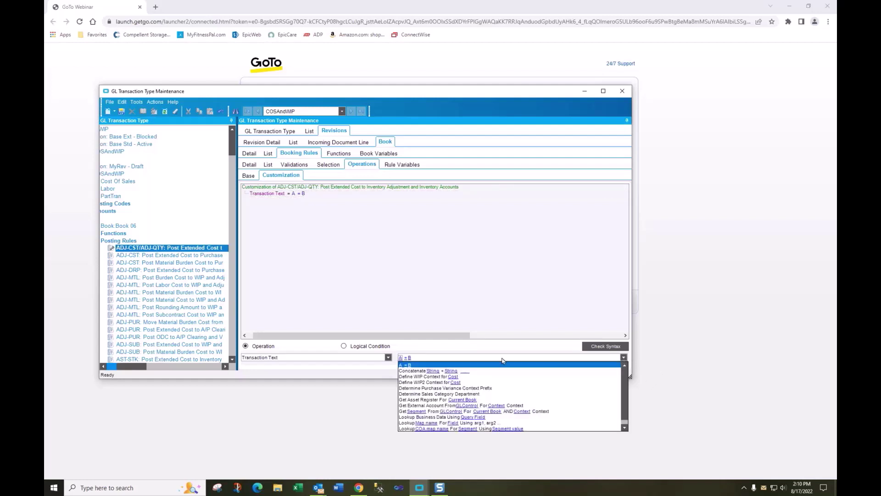
click(402, 373)
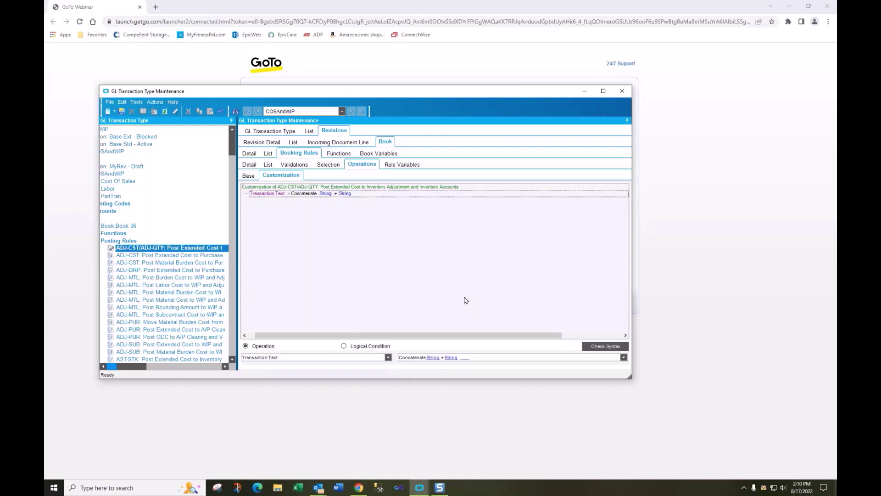
Step: Review the value and variable options available for the first string of the Concatenate function
click(432, 358)
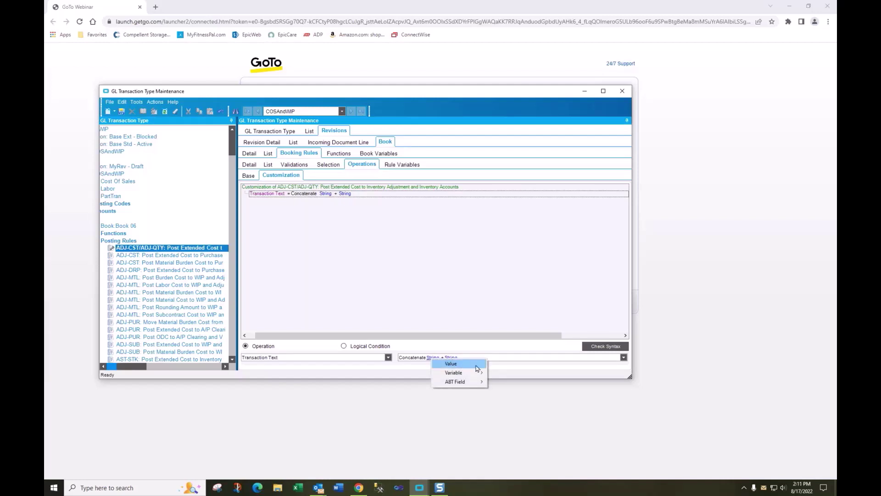
mouse_move(457, 383)
click(458, 366)
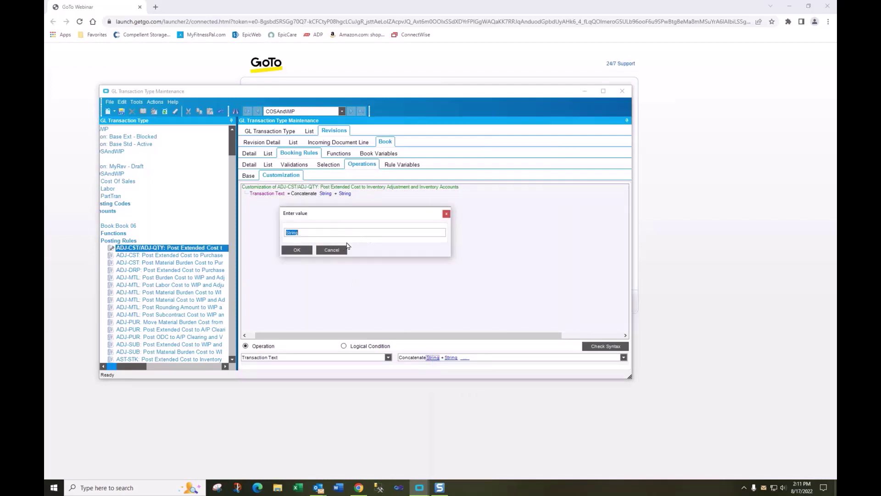
click(332, 249)
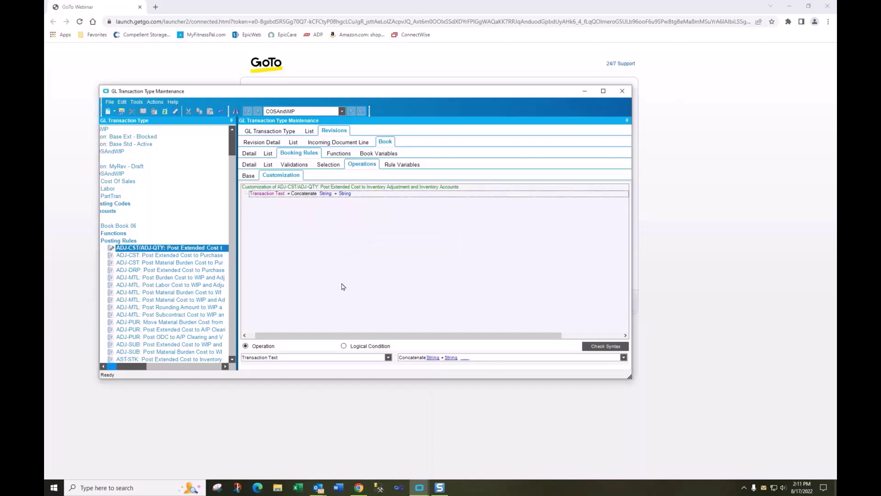
click(433, 357)
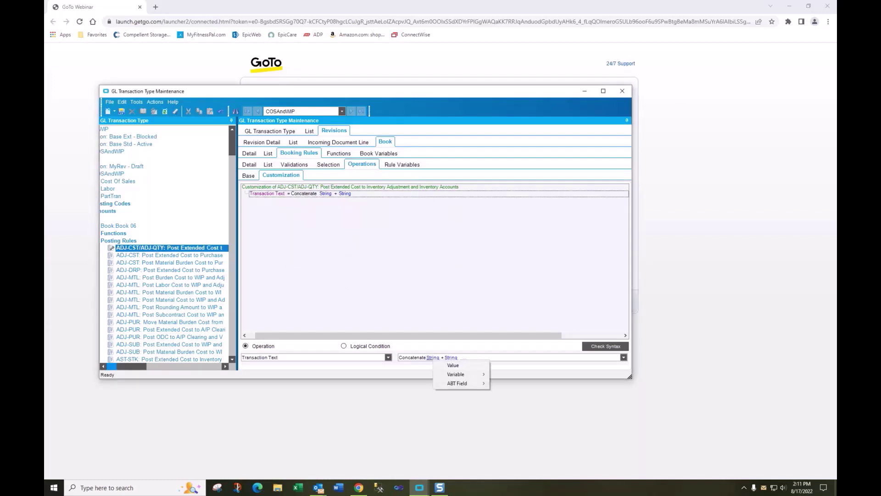
mouse_move(449, 374)
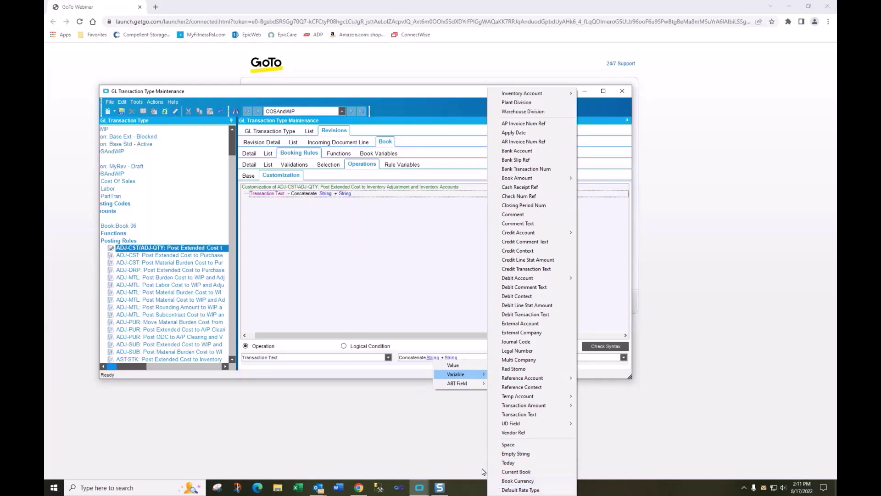
click(445, 414)
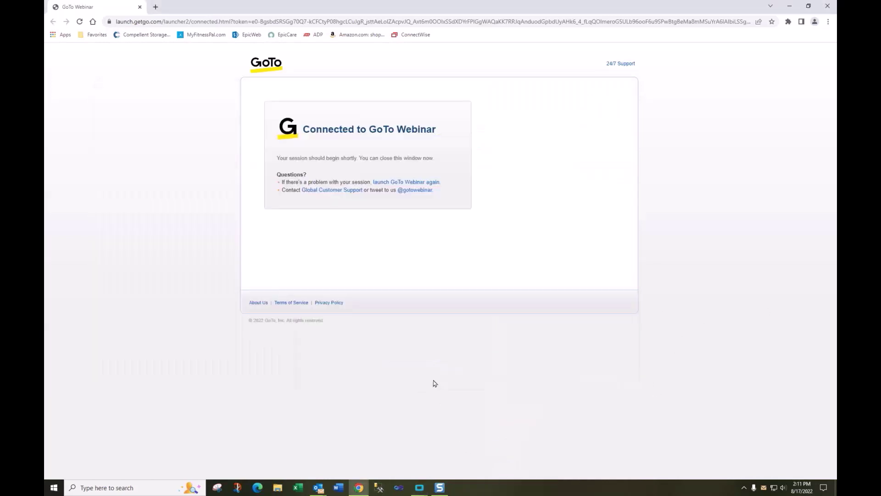
mouse_move(422, 491)
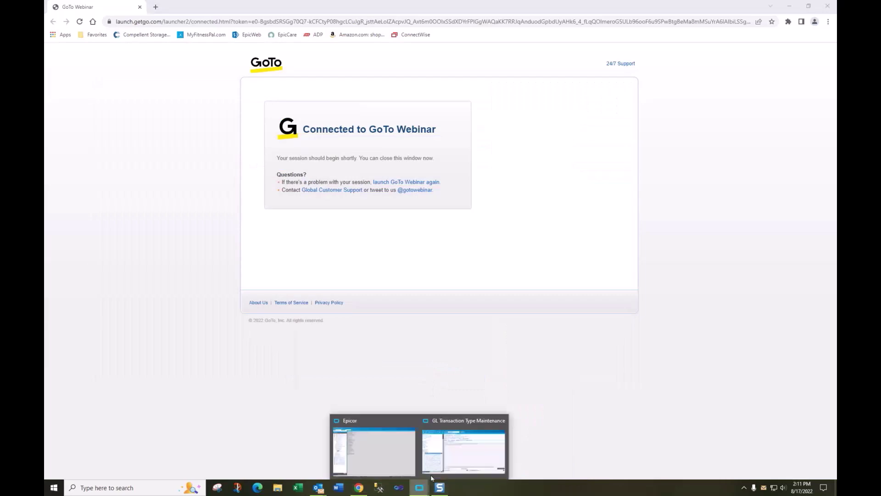
click(456, 453)
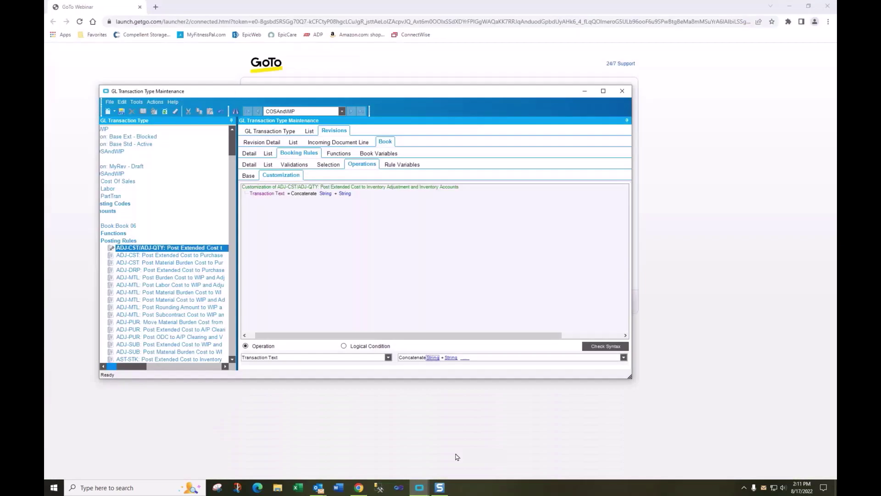
click(430, 358)
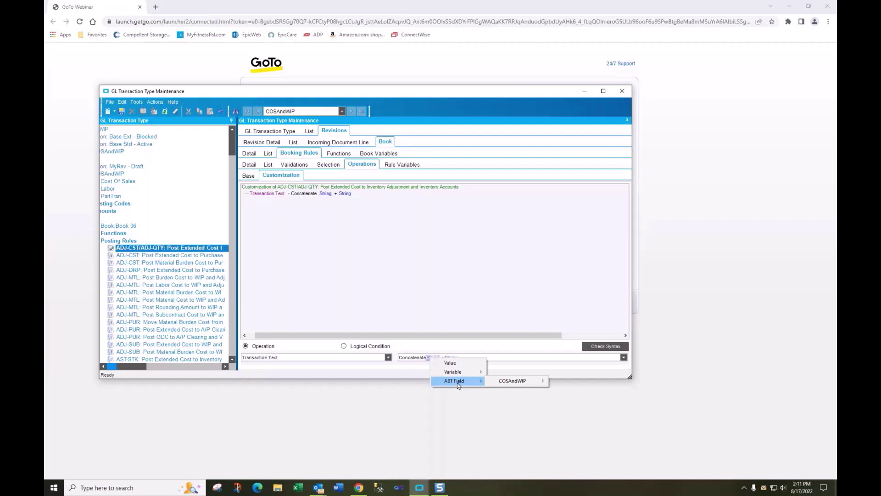
mouse_move(511, 381)
mouse_move(538, 385)
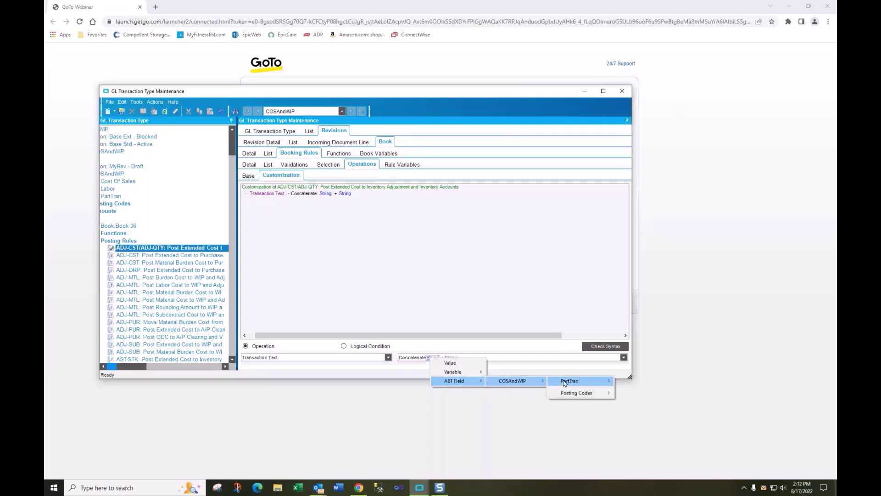
mouse_move(564, 383)
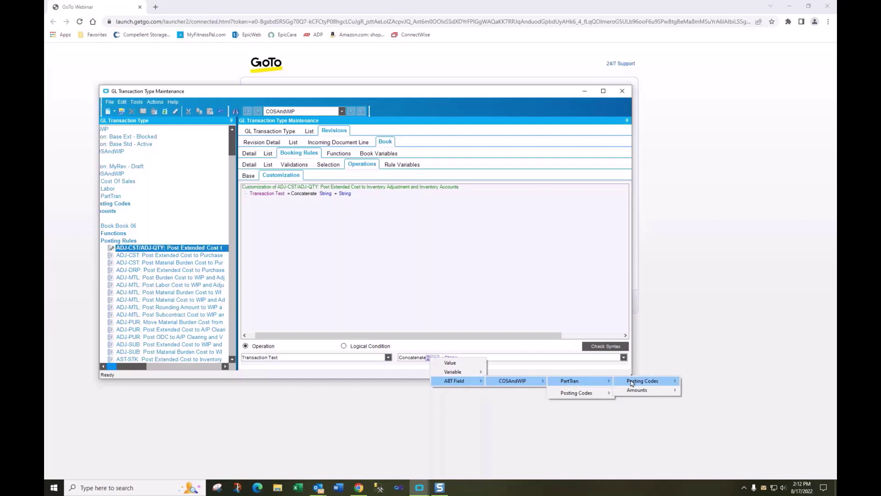
mouse_move(635, 382)
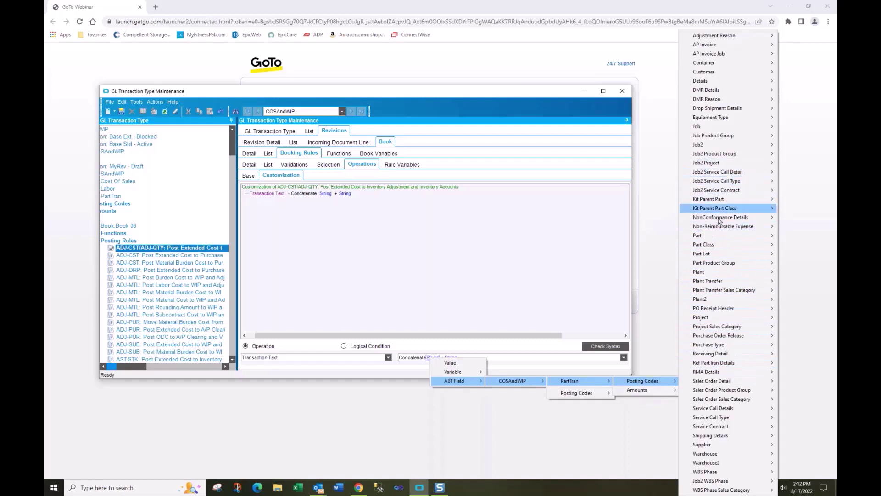
mouse_move(687, 217)
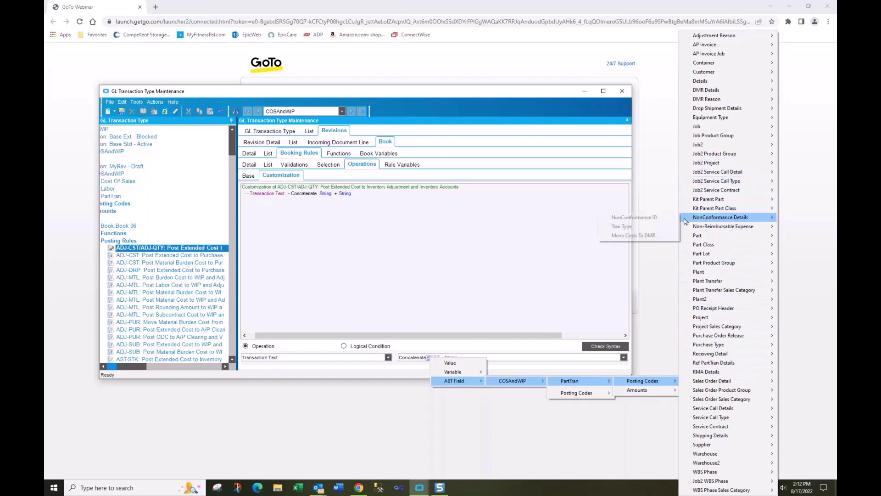
click(650, 172)
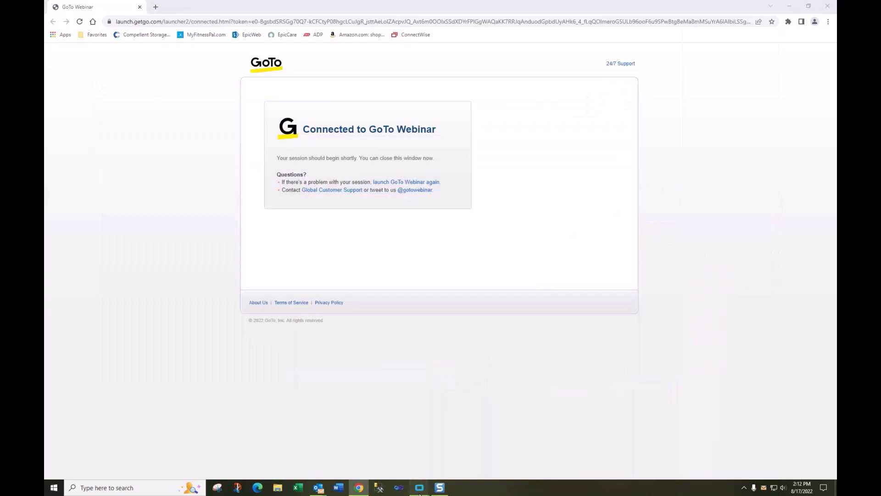
Step: Return to GL Transaction Type Maintenance and set the first Concatenate string to the ABT field COSAndWIP, PartTran, Part, Code
mouse_move(420, 493)
click(462, 456)
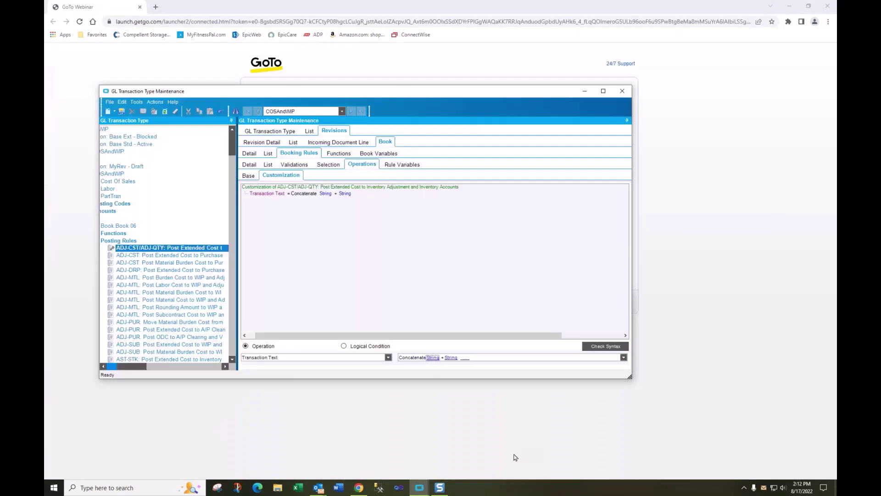
click(431, 358)
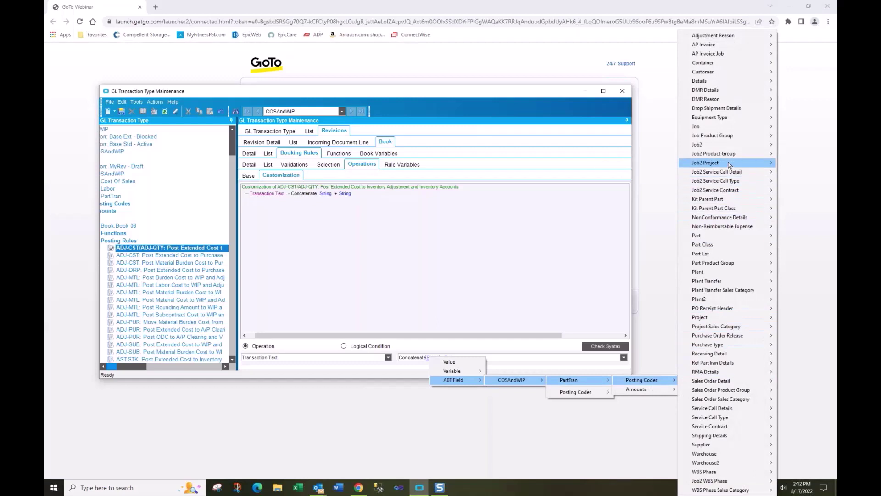
mouse_move(761, 190)
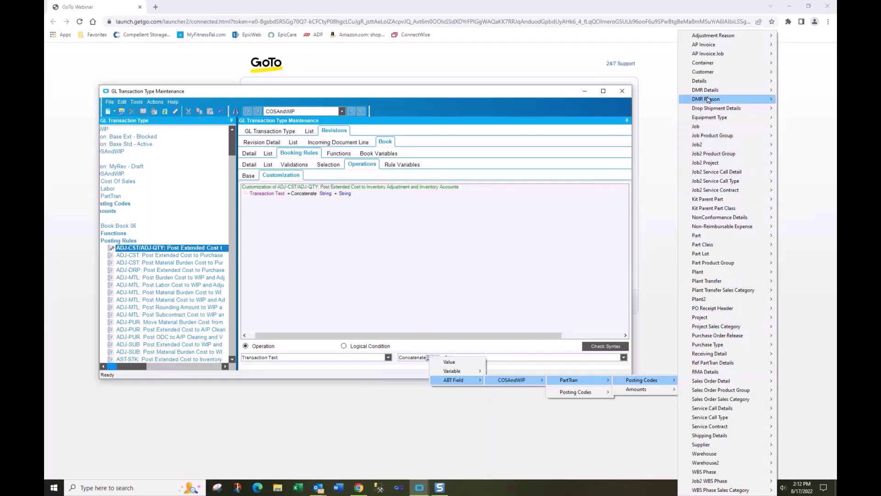
mouse_move(700, 82)
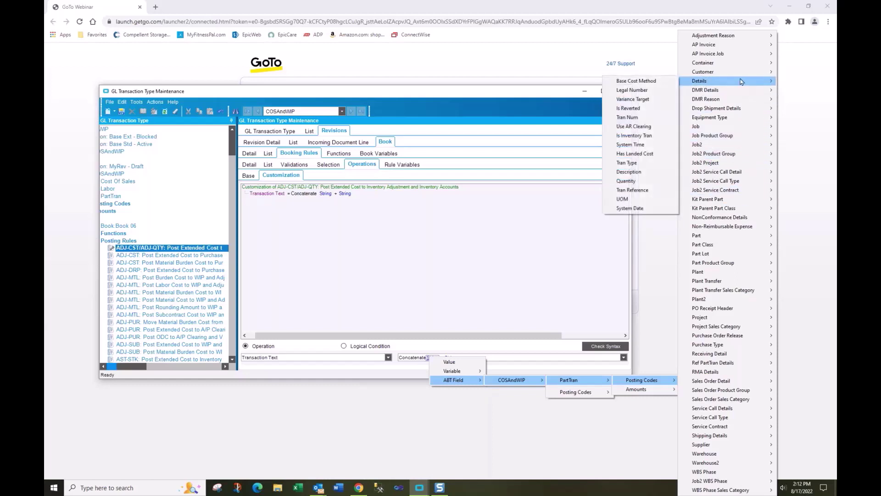
mouse_move(706, 239)
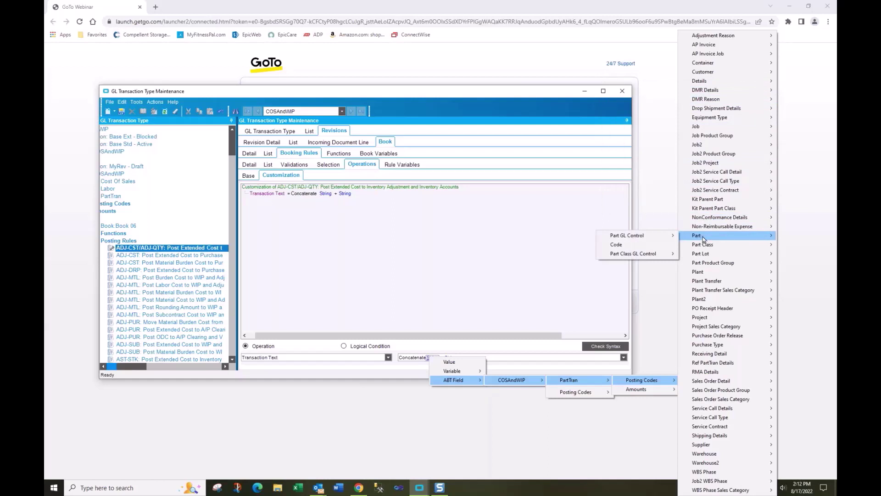
click(611, 245)
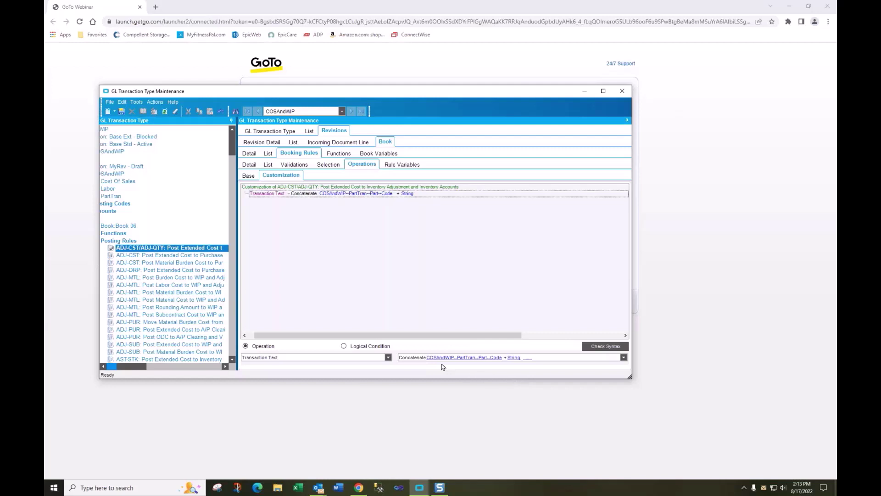
Step: Set the second Concatenate string to the ABT field COSAndWIP, PartTran, Details, Tran Reference
click(513, 359)
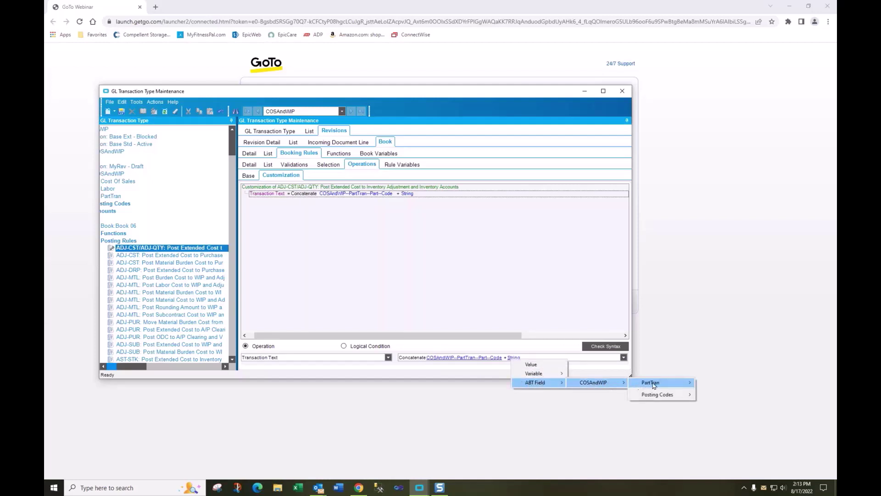
mouse_move(740, 385)
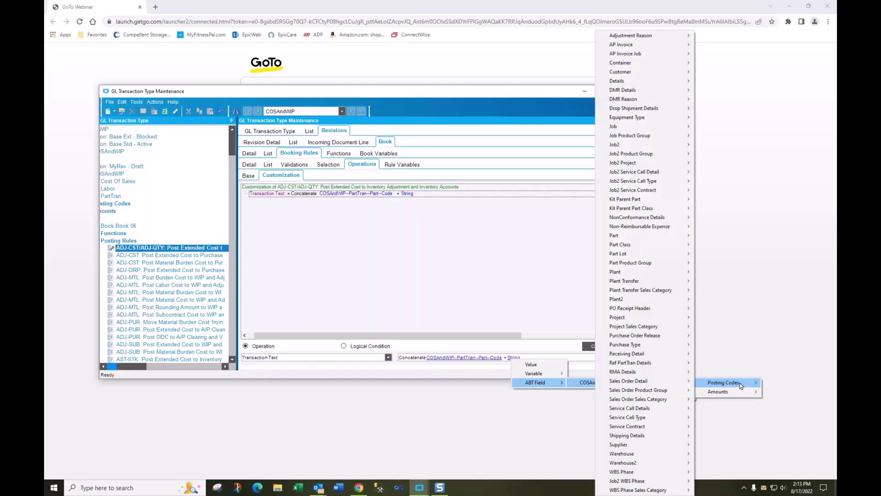
mouse_move(622, 80)
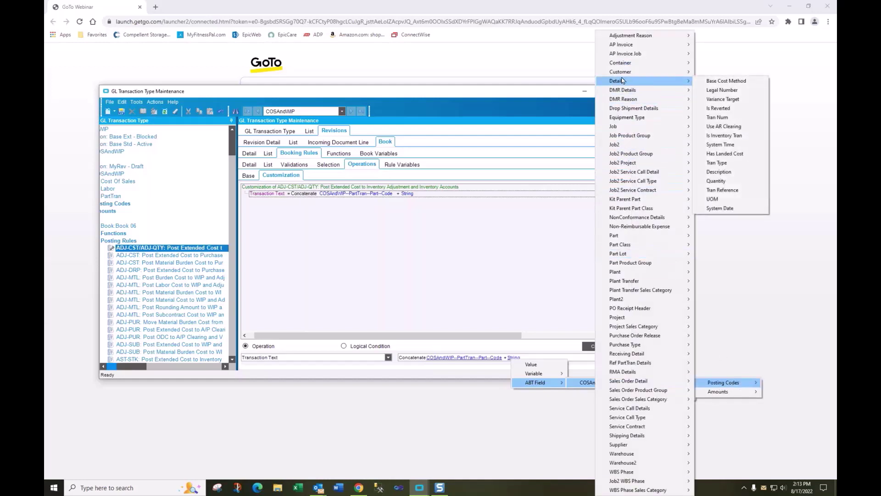
click(719, 190)
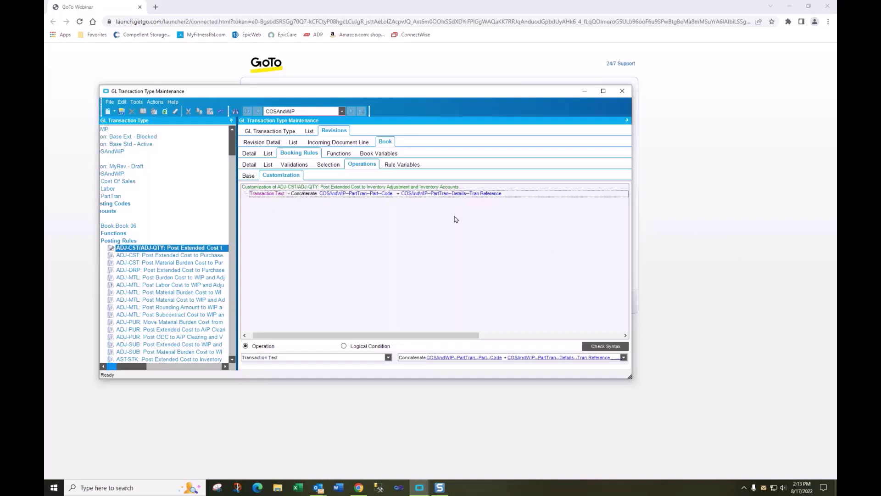
click(784, 287)
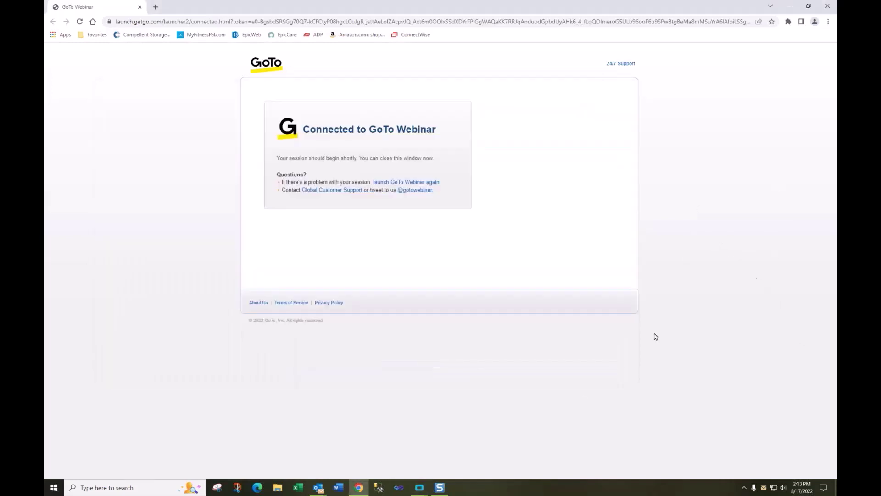
mouse_move(423, 492)
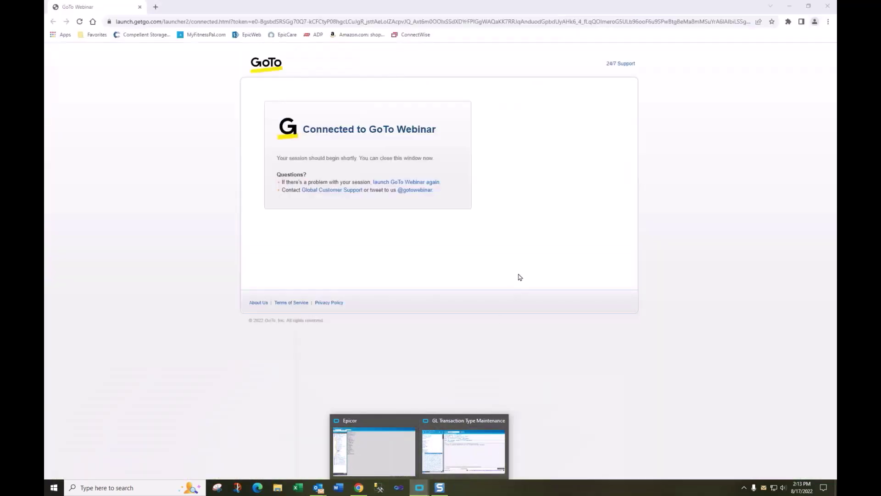
click(449, 448)
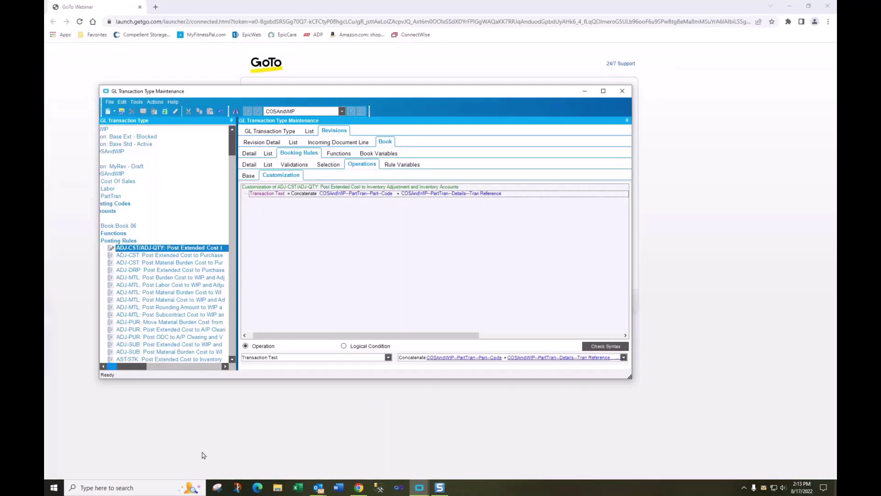
click(342, 431)
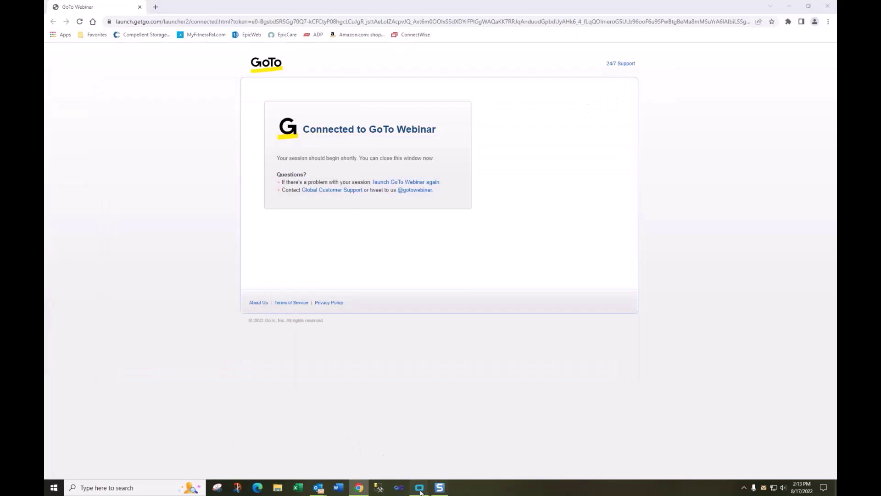
mouse_move(418, 487)
click(452, 448)
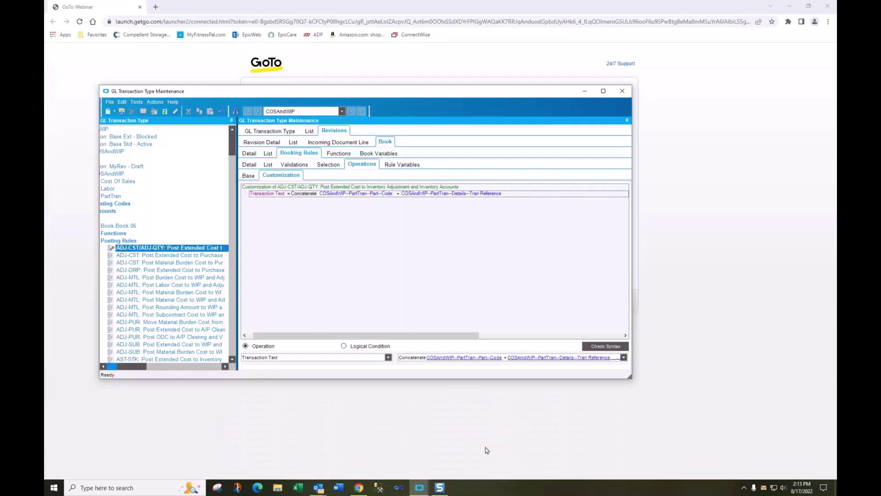
Step: Bring up the Epicor main menu window and put GL Transaction Type Maintenance in front of it
mouse_move(417, 490)
click(371, 445)
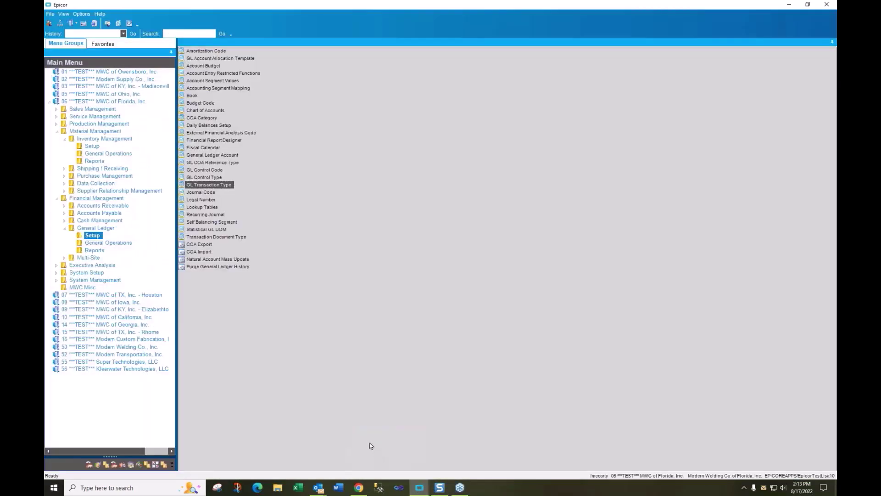
click(419, 488)
click(447, 467)
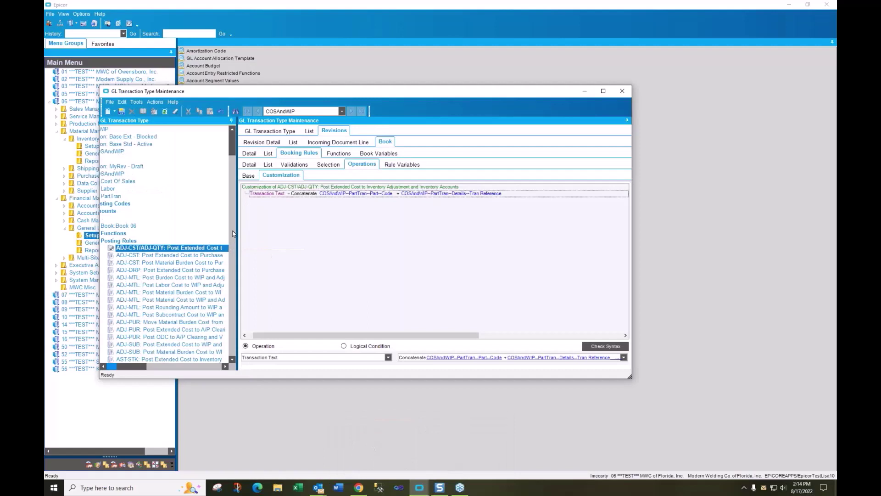
Step: Open the revision details of MyRev and move the GL Transaction Type Maintenance window slightly higher
click(332, 131)
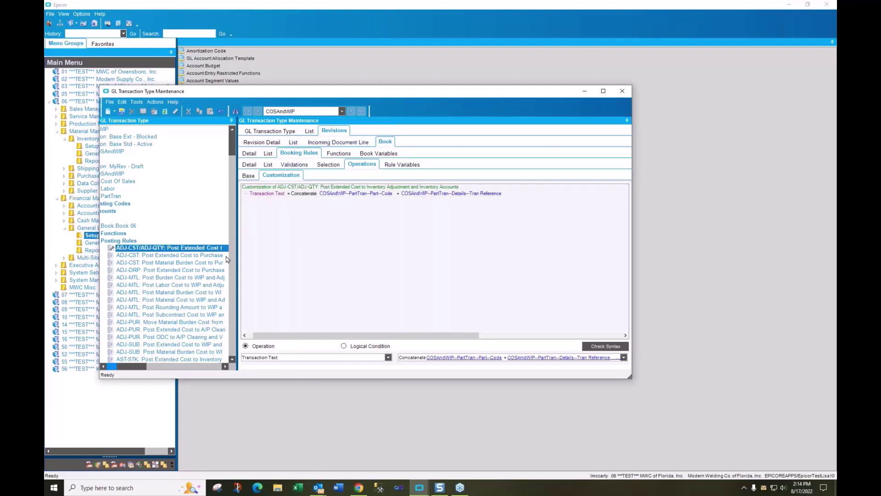
drag(128, 368, 103, 370)
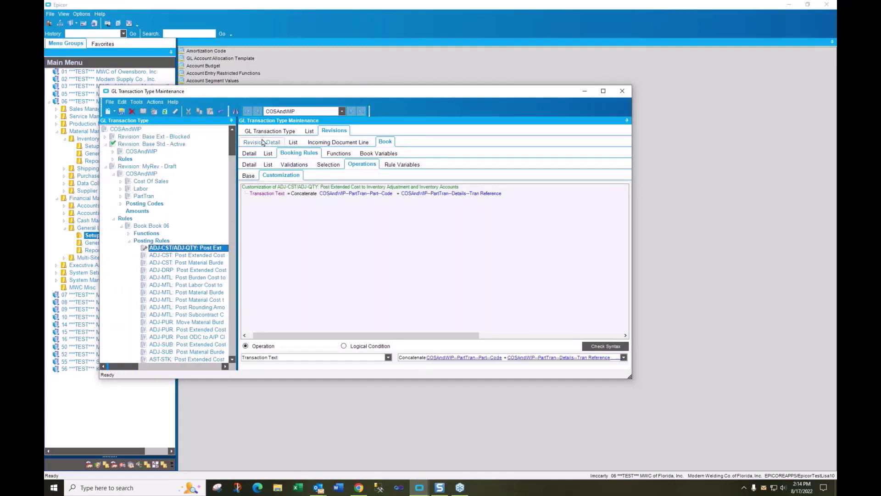
click(262, 142)
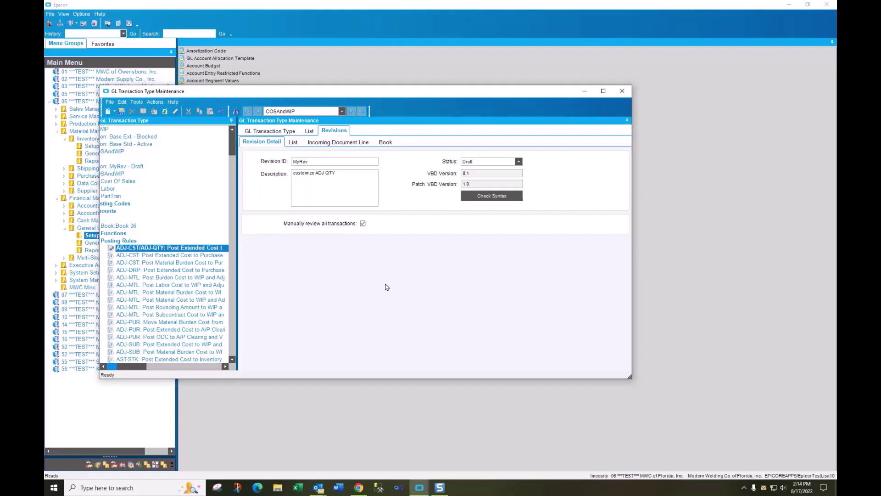
drag(353, 93, 364, 67)
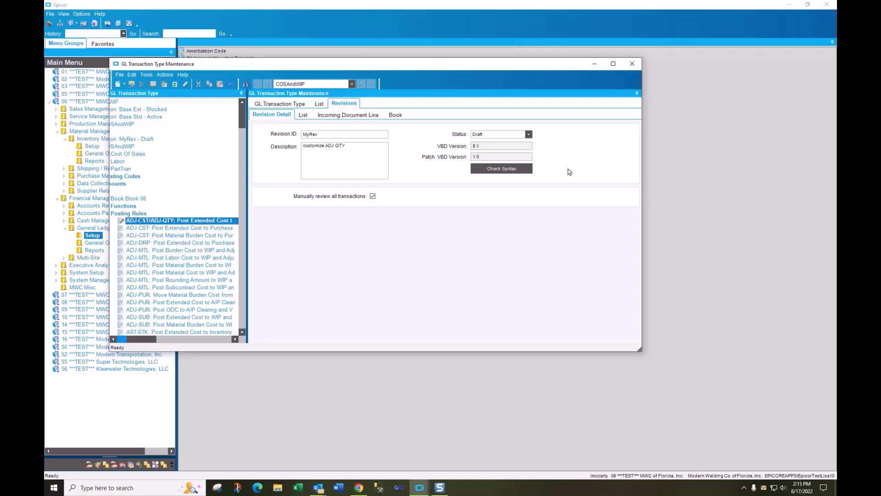
Step: Set the MyRev revision's status to Active and save the COSAndWIP transaction type
click(528, 134)
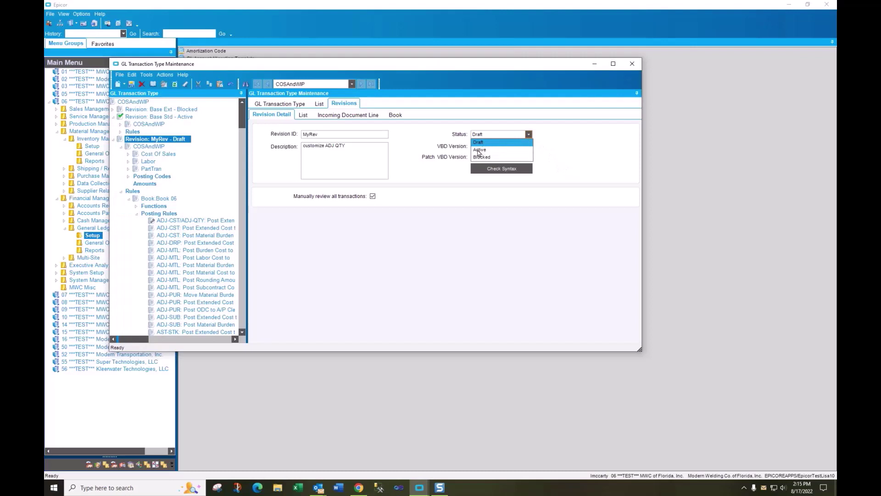
click(480, 147)
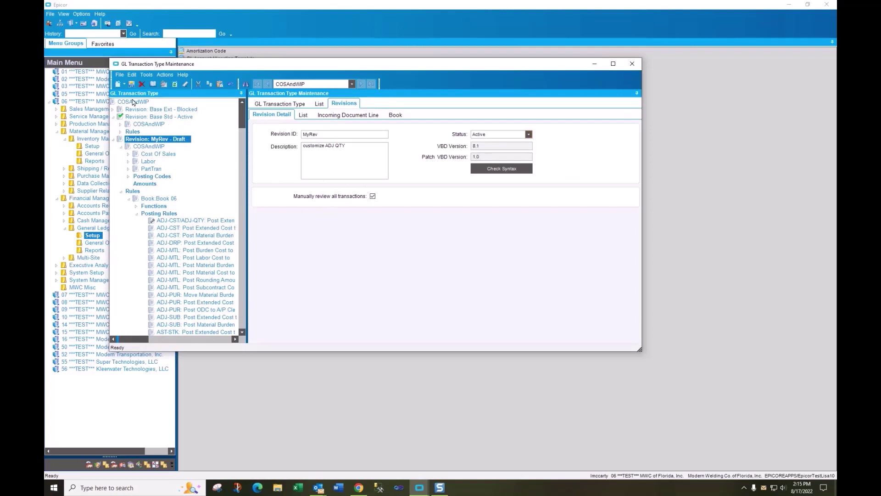
click(131, 84)
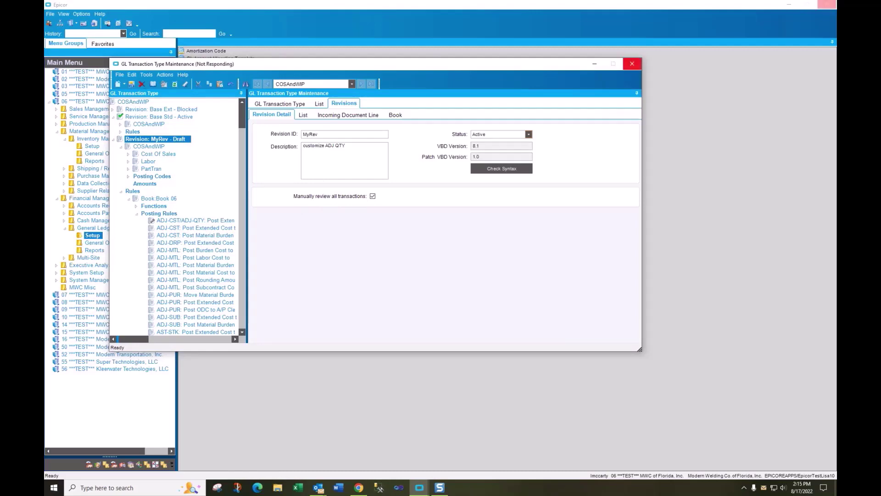
drag(205, 66, 330, 149)
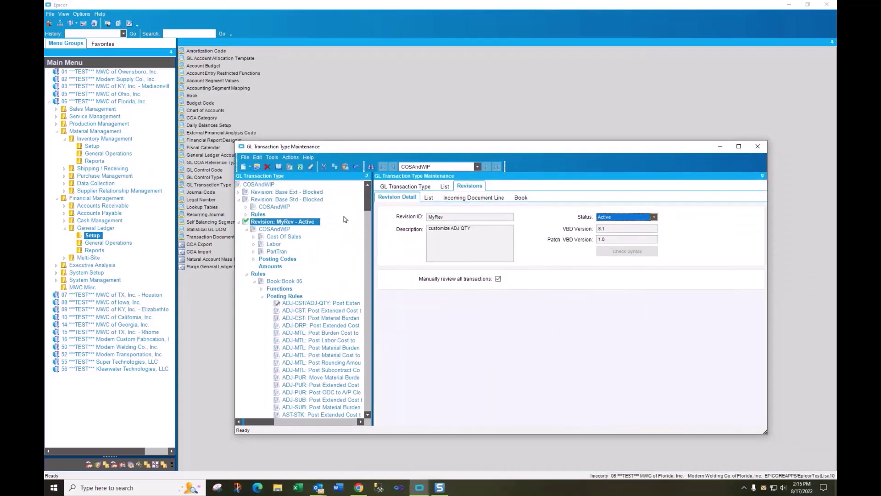
click(197, 216)
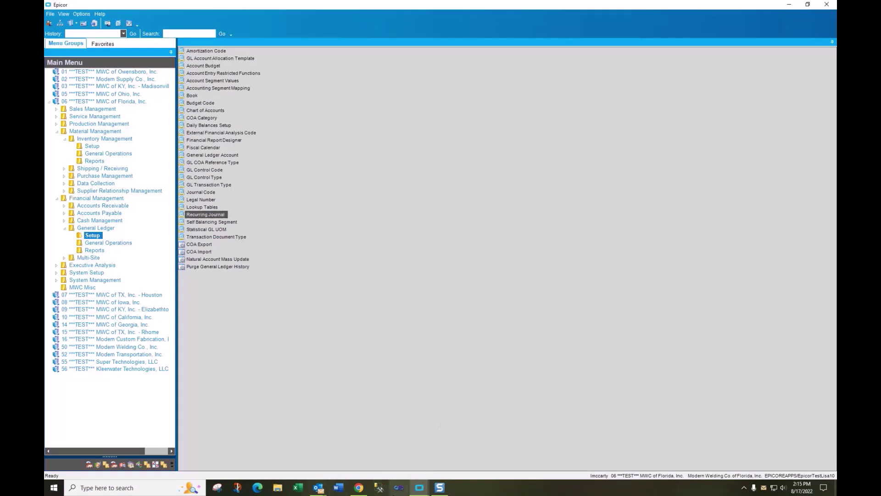
click(419, 488)
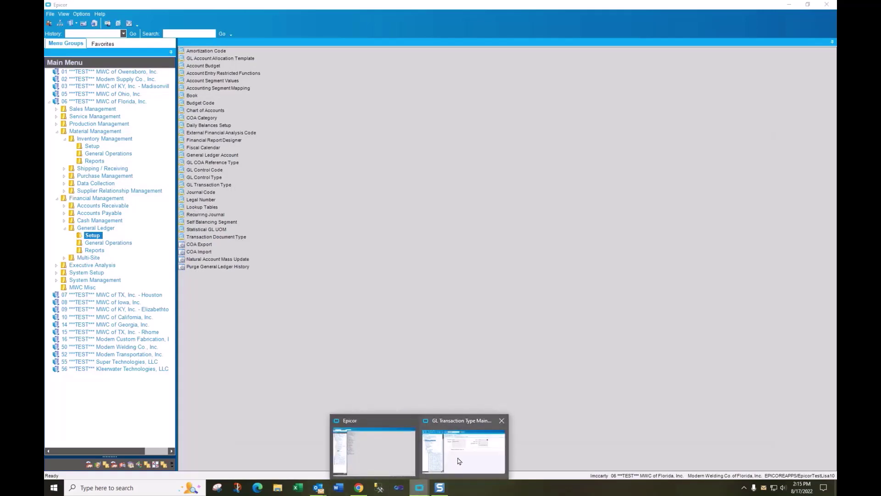
click(458, 461)
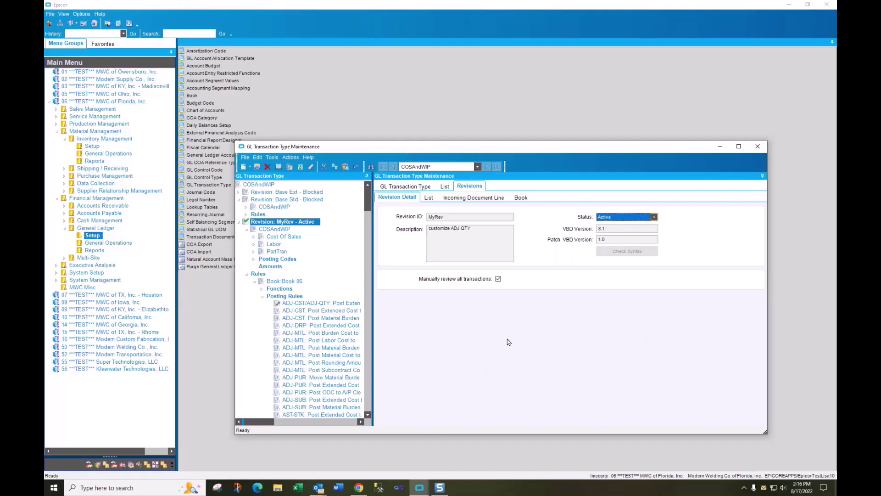
Step: Open Quantity Adjustment from the General Operations of Inventory Management
click(114, 157)
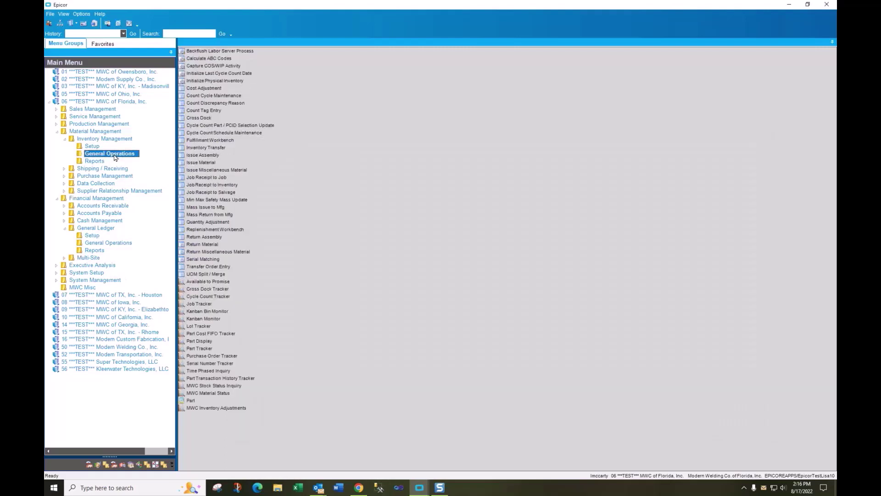
click(206, 222)
double_click(207, 222)
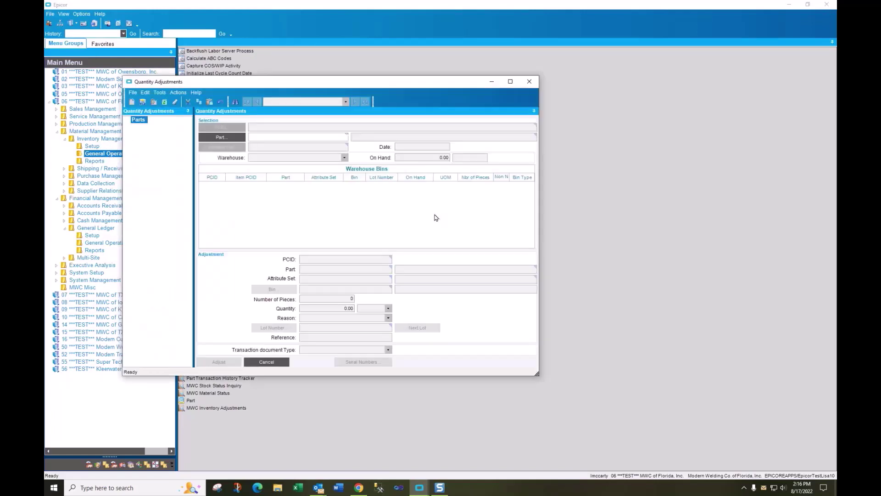
Step: Search for parts starting at B and load part BS0401040 for the quantity adjustment
click(222, 137)
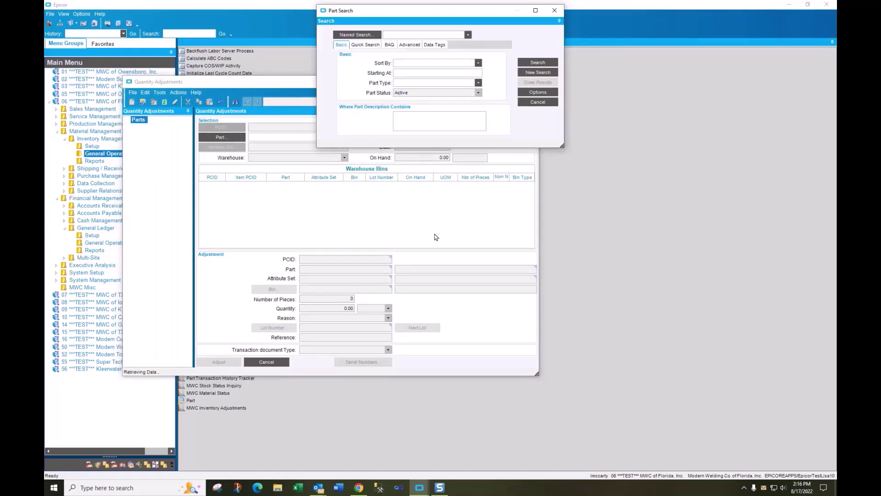
text(B)
click(528, 64)
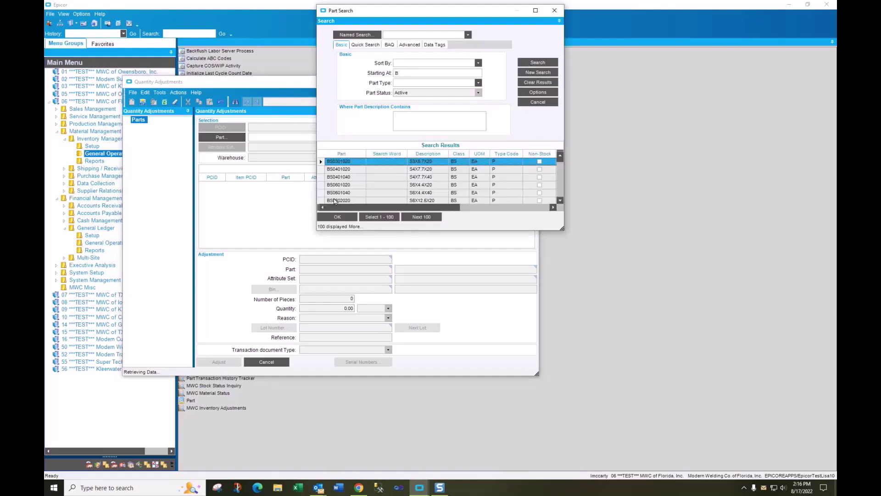
double_click(324, 178)
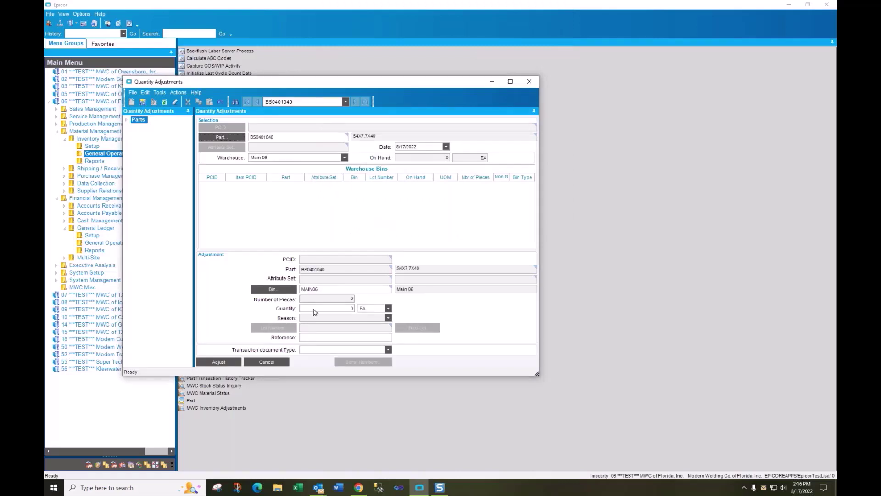
Step: Post a quantity adjustment of 2 EA for part BS0401040 with the reference EMUG Meeting
drag(340, 308, 392, 309)
text(2)
key(Tab)
click(308, 338)
text(EMUG Meeting)
click(389, 318)
click(225, 366)
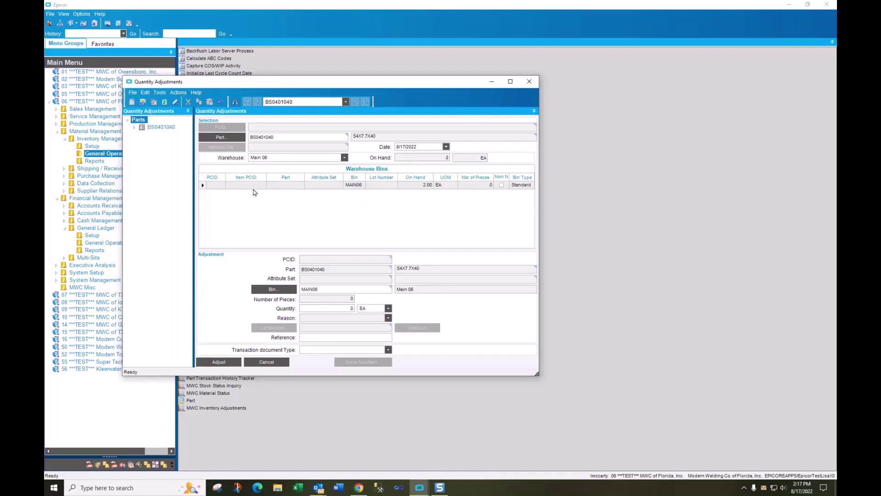
Step: Try to save the quantity adjustment record, and close the Quantity Adjustments window
click(142, 101)
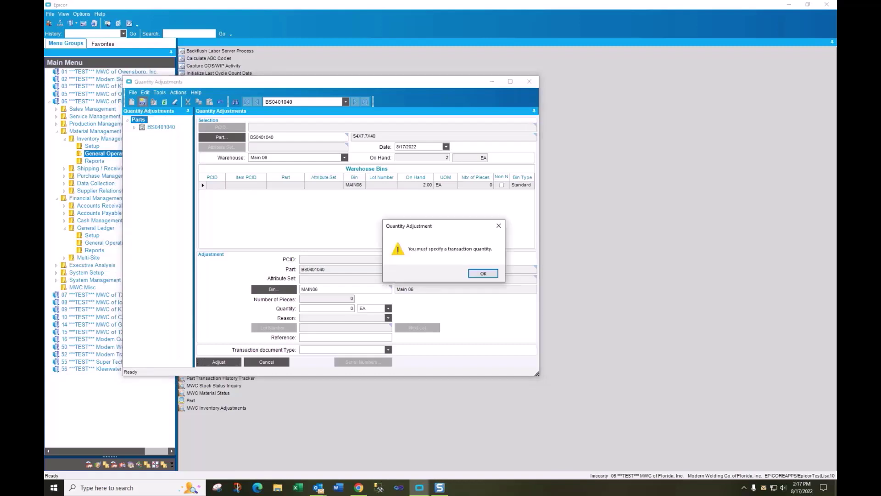
click(480, 273)
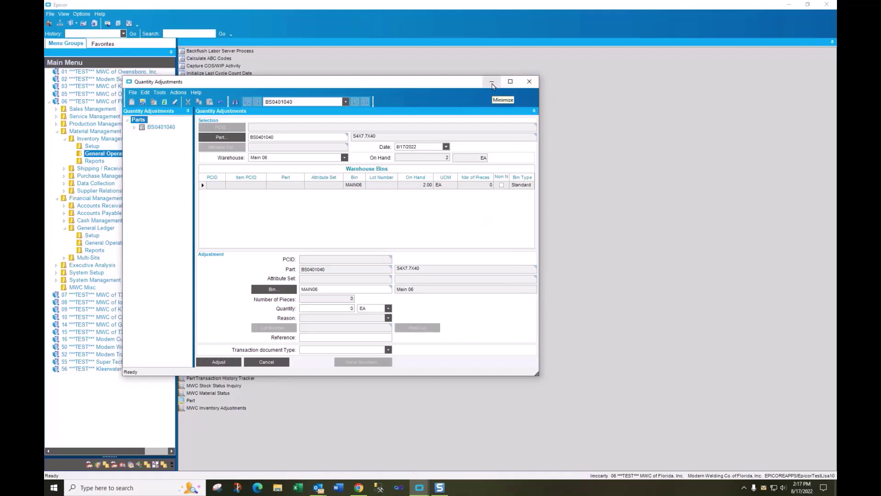
click(529, 82)
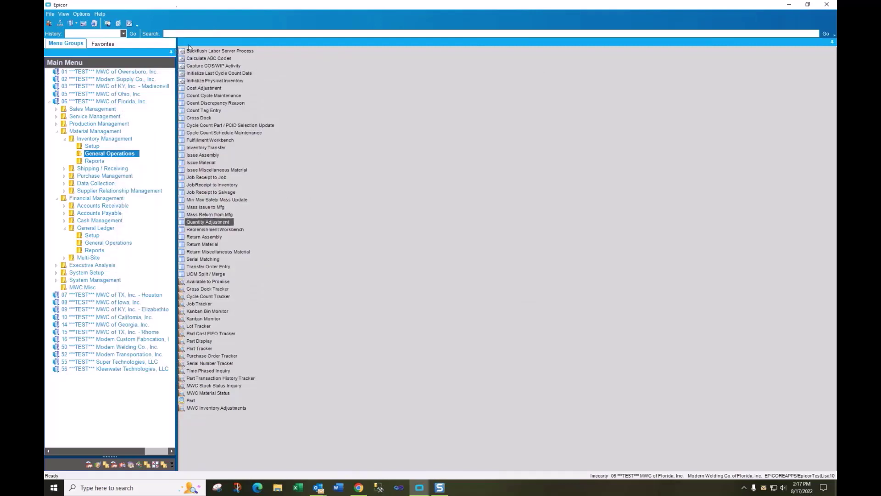
Step: Run the Capture COS/WIP Activity process from Inventory Management's General Operations and close its window
click(199, 66)
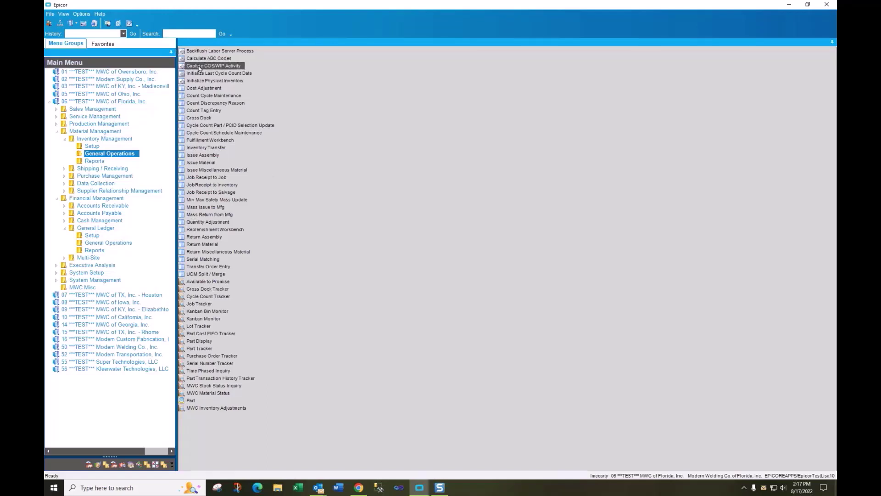
double_click(200, 66)
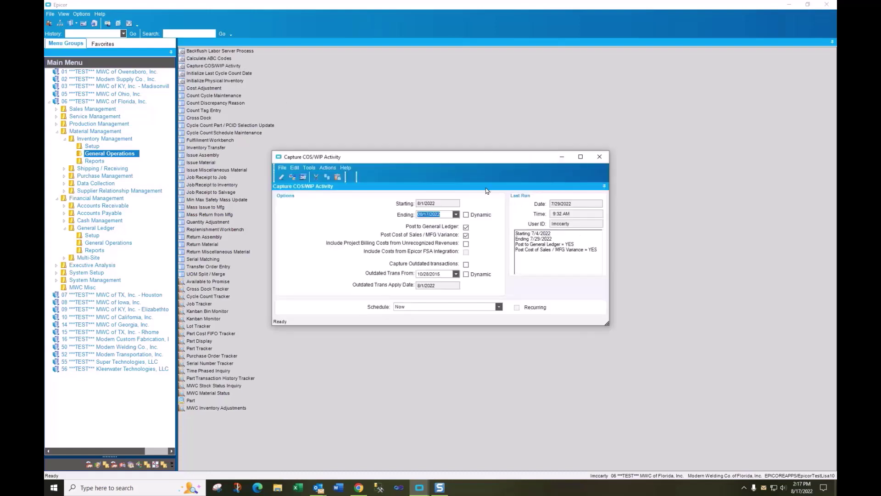
drag(443, 163, 429, 126)
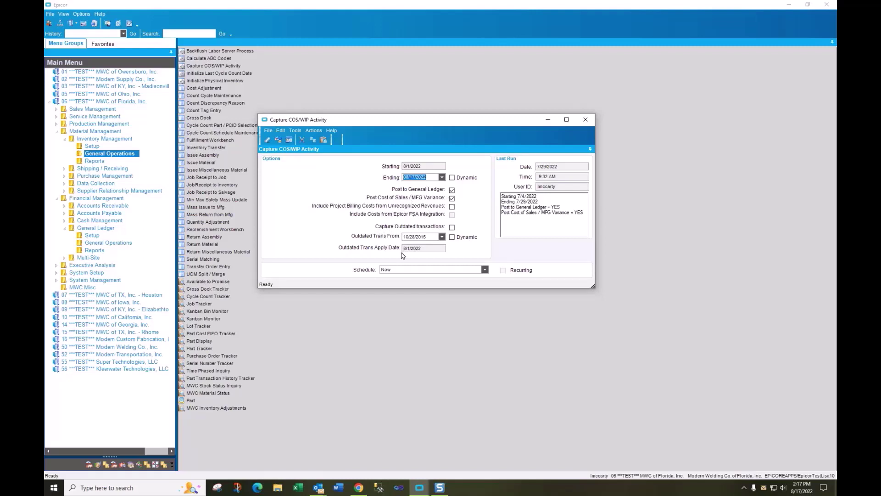
click(277, 139)
click(585, 119)
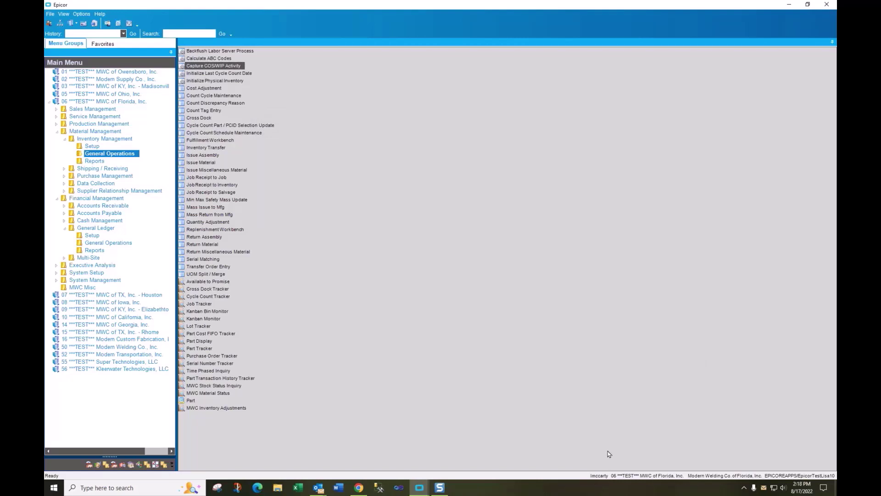
Step: Open the System Monitor and check the Capture COS/WIP Activity process in the task history
click(744, 488)
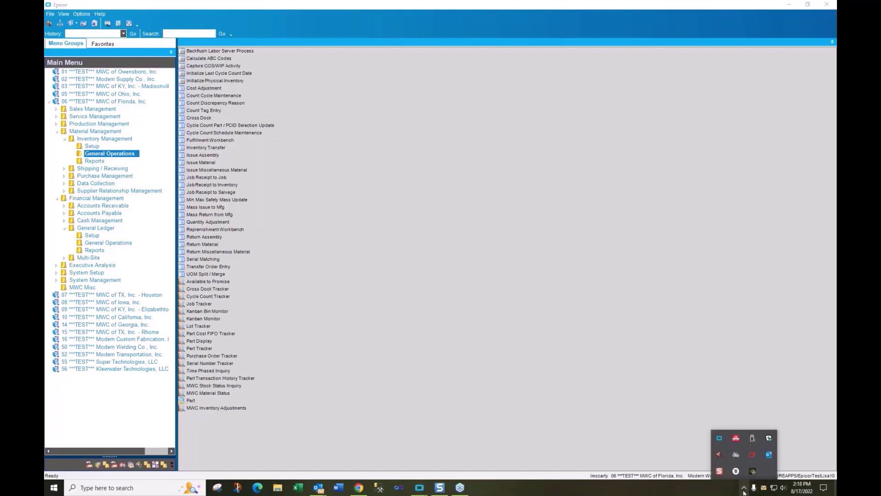
double_click(719, 438)
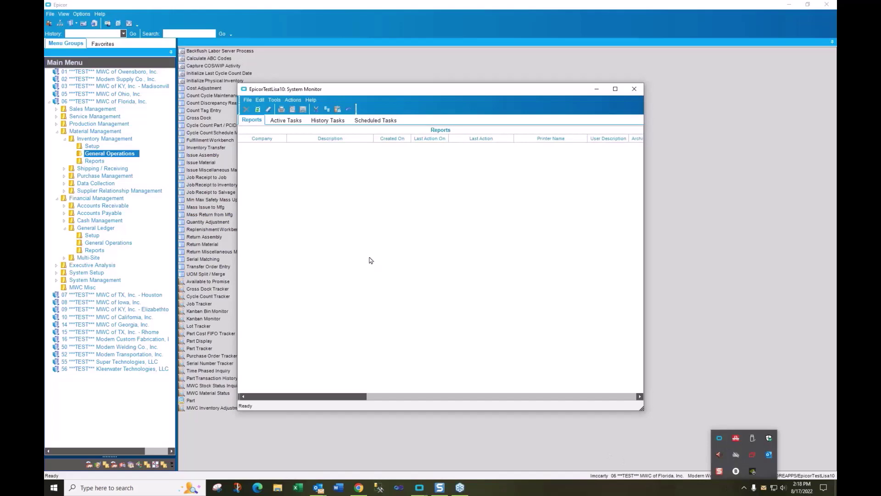
click(325, 121)
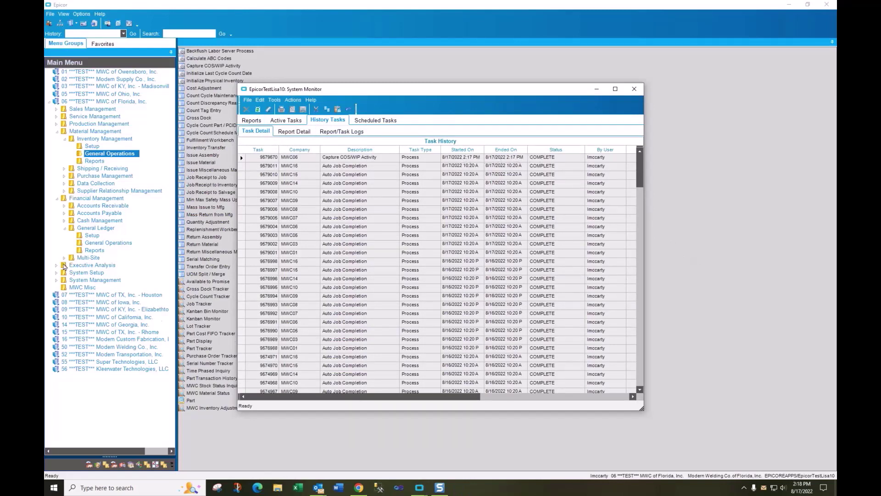
Step: Open Review Journal from the General Operations of General Ledger under Financial Management
click(97, 244)
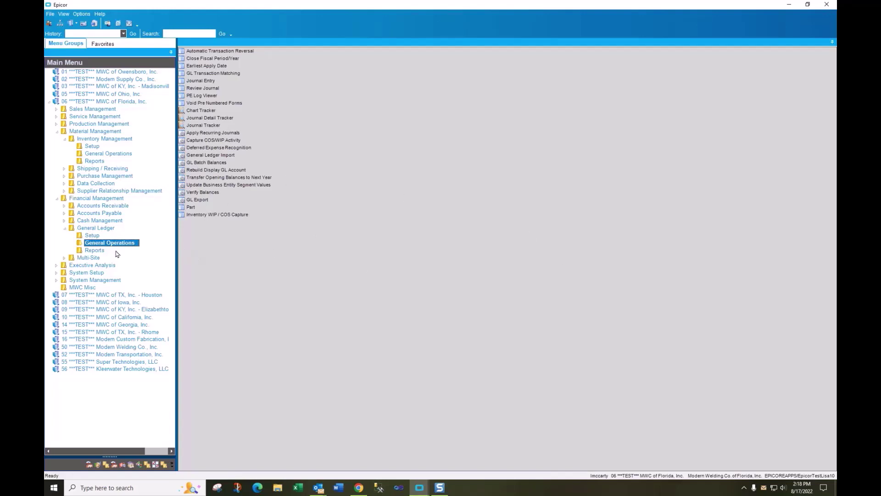
click(199, 89)
click(95, 229)
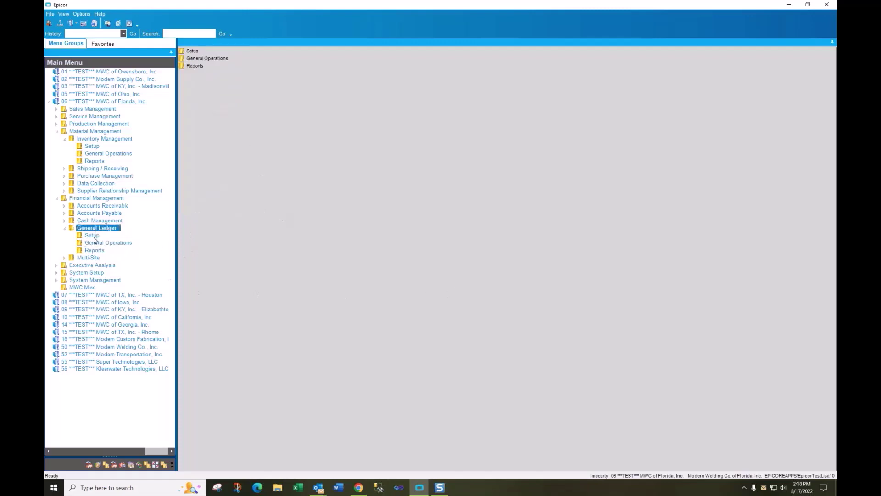
click(95, 244)
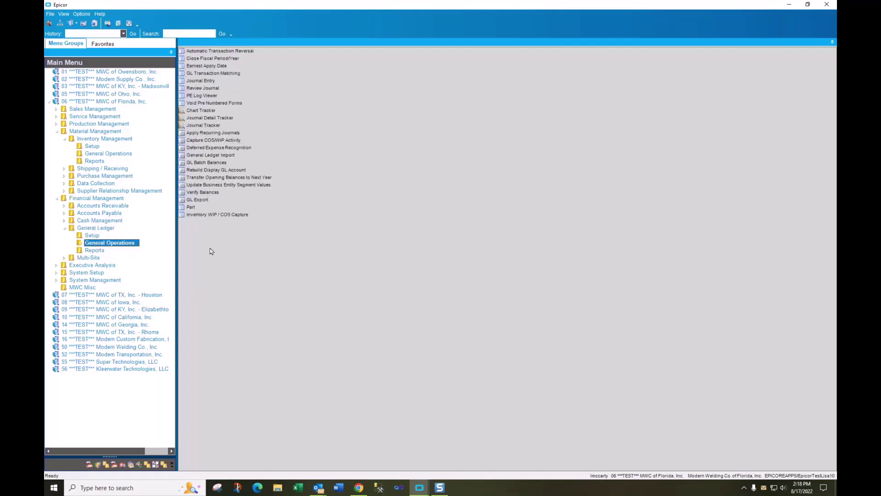
click(94, 236)
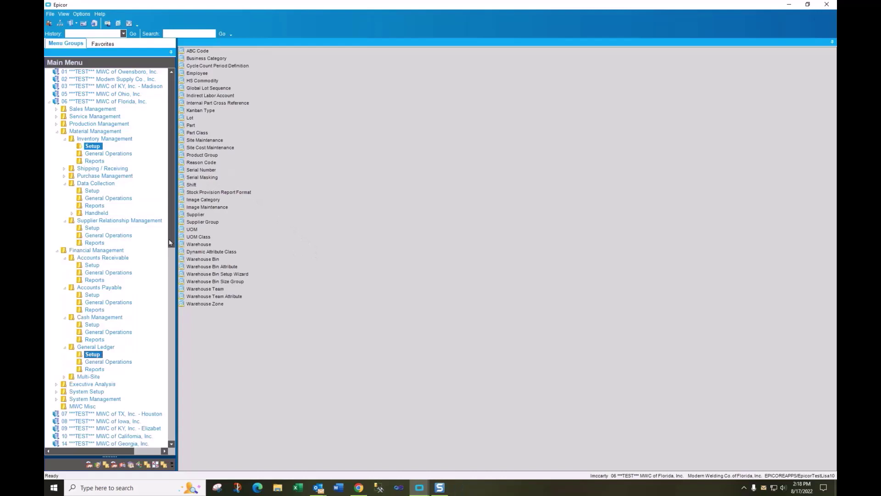
click(110, 363)
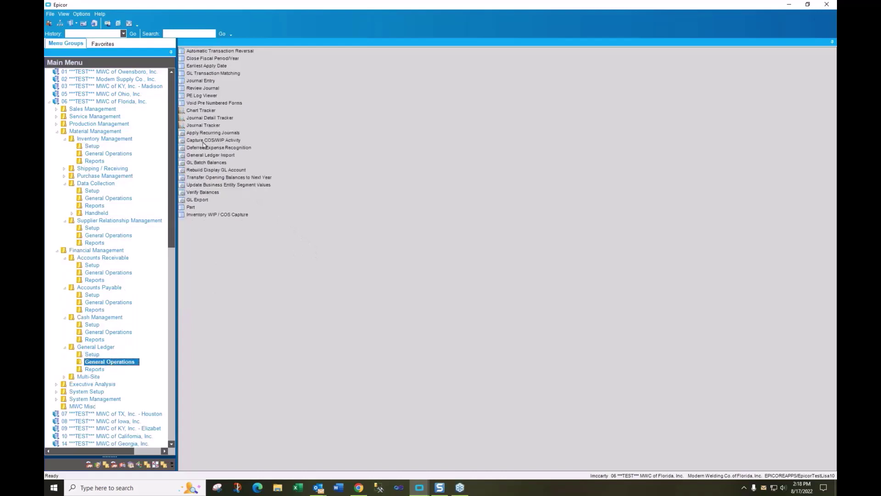
click(204, 90)
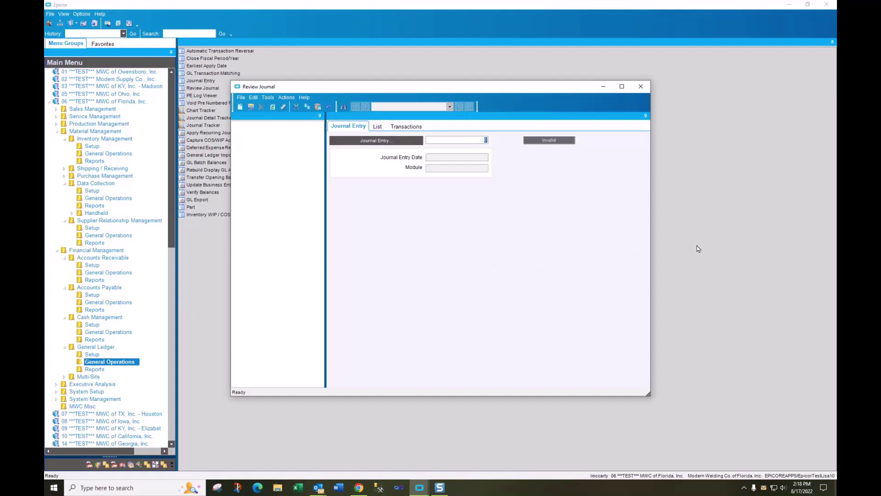
Step: Search the review journal entries and load entry 92 dated 8/17/2022
click(383, 141)
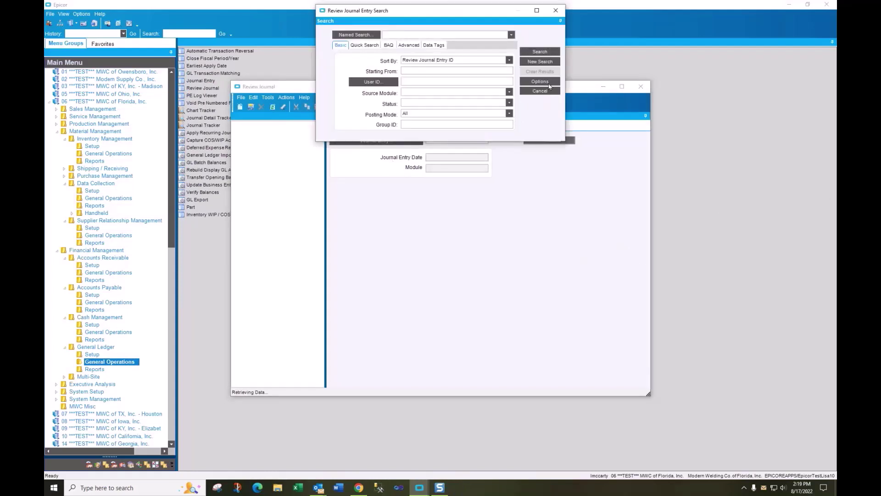
click(539, 51)
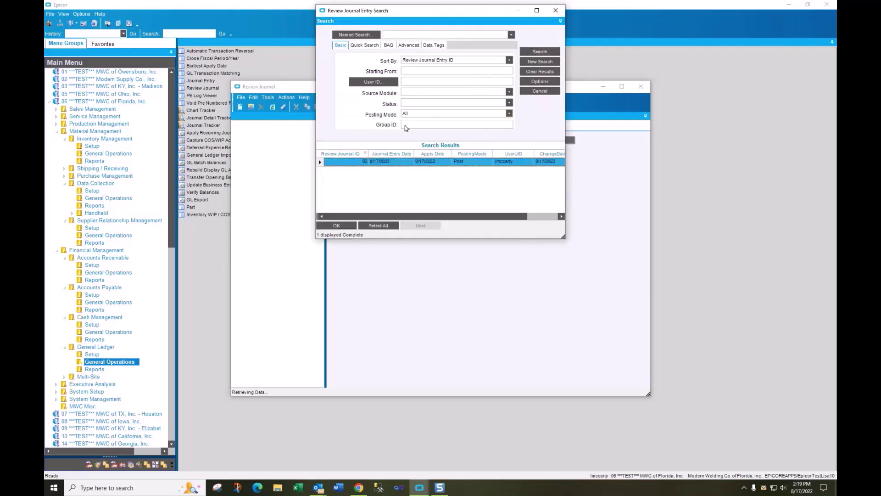
click(335, 226)
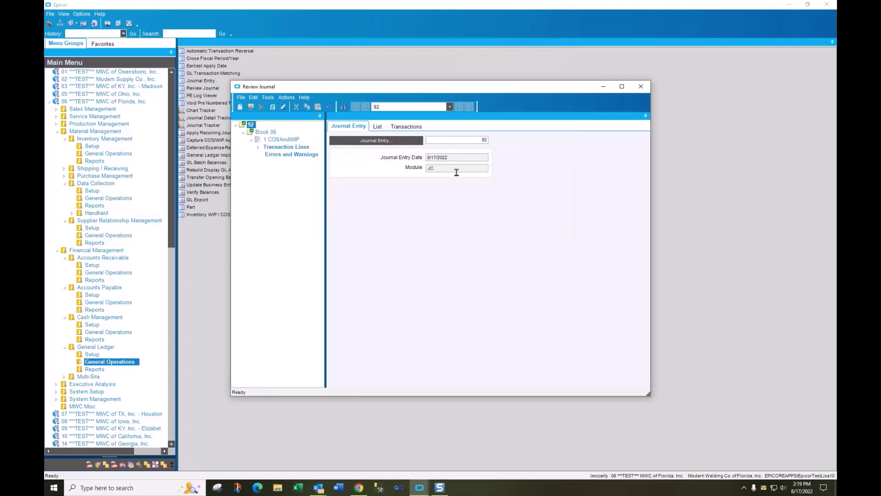
Step: Examine the details of both COSAndWIP transaction lines and their full descriptions in the line list
click(258, 147)
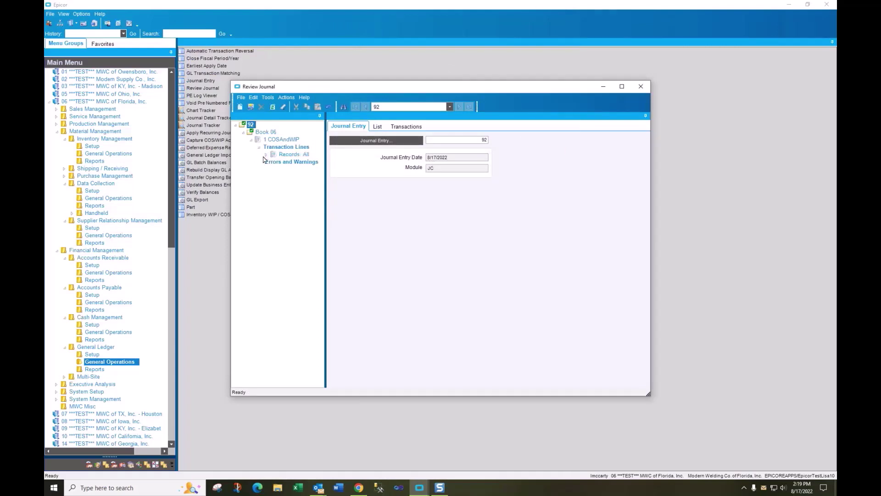
click(267, 156)
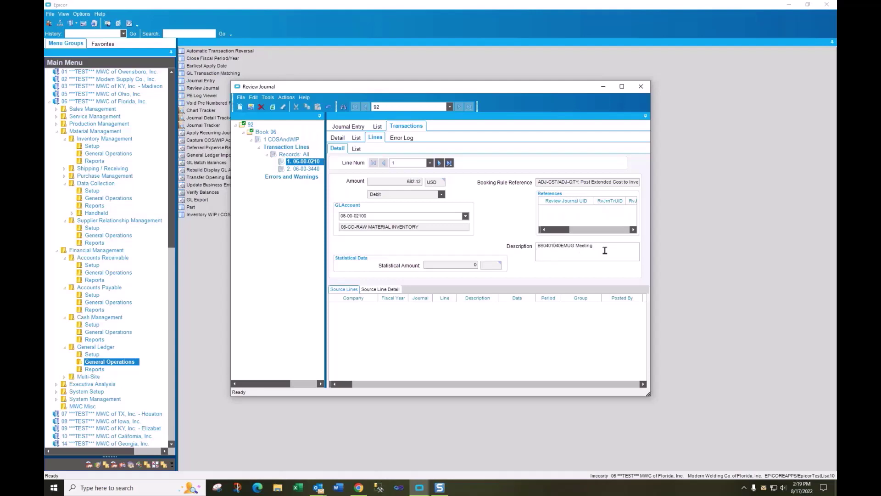
click(306, 169)
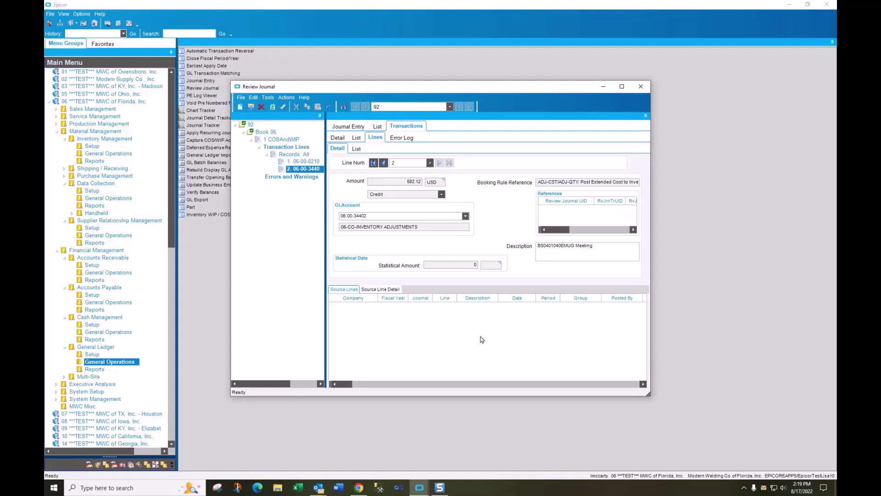
click(383, 290)
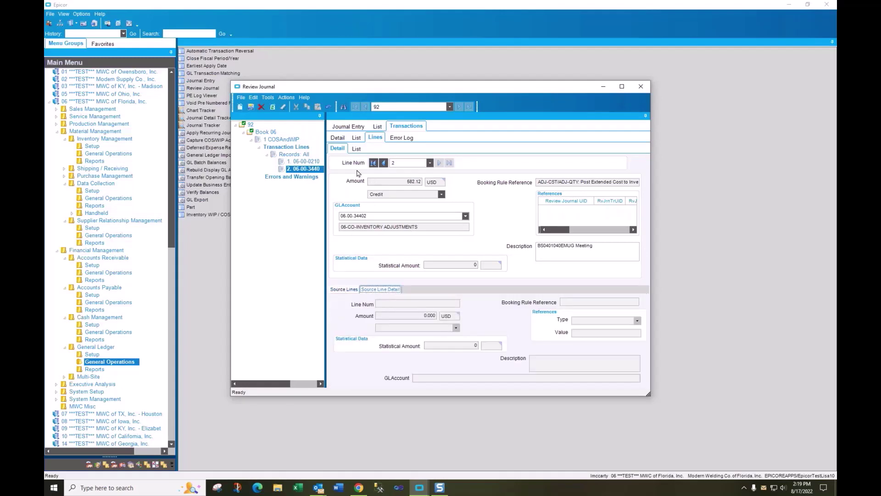
click(356, 149)
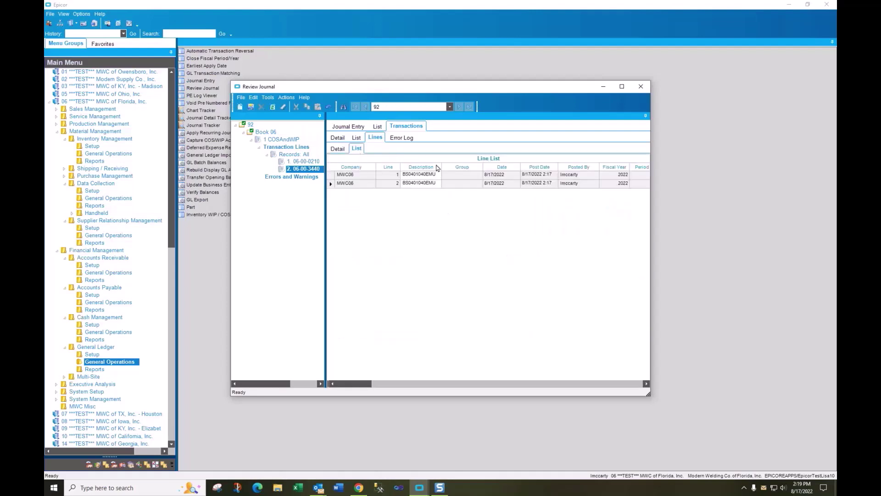
double_click(486, 169)
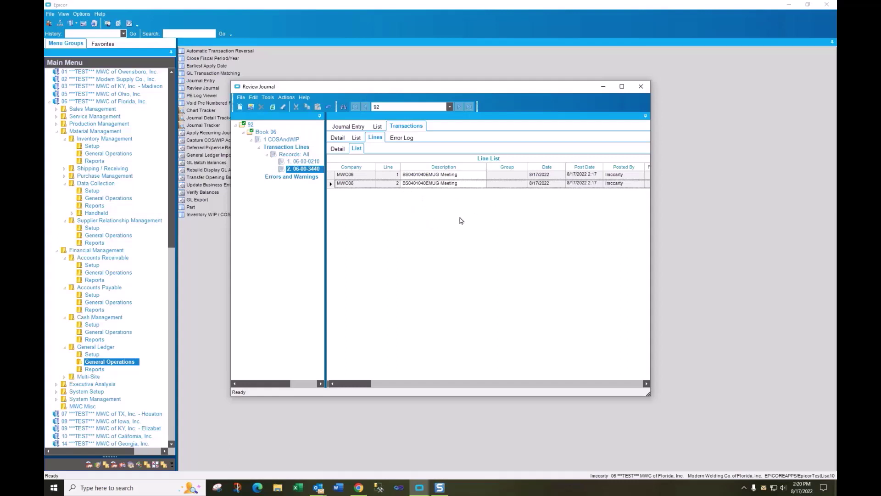
Step: Confirm journal entry 92 and close Review Journal
click(286, 98)
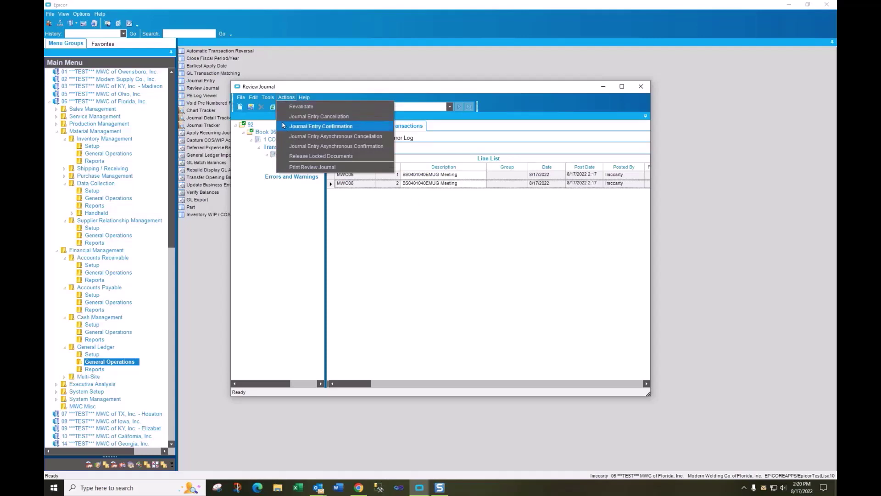
click(311, 128)
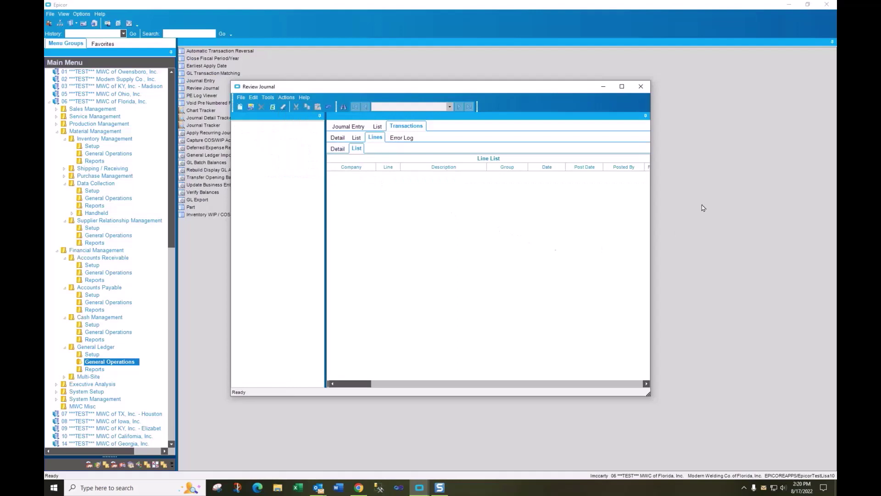
click(639, 88)
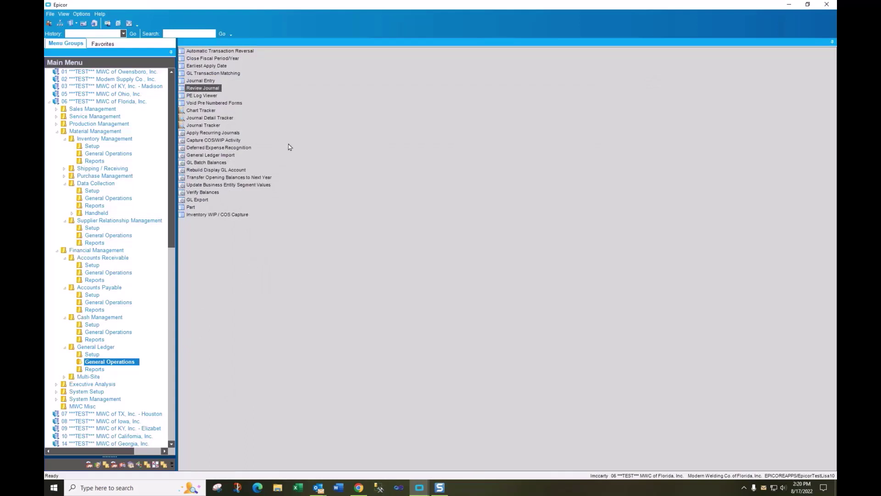
Step: Open the Chart Tracker and load GL account 06-00-02100 for Book 06
click(196, 110)
double_click(196, 110)
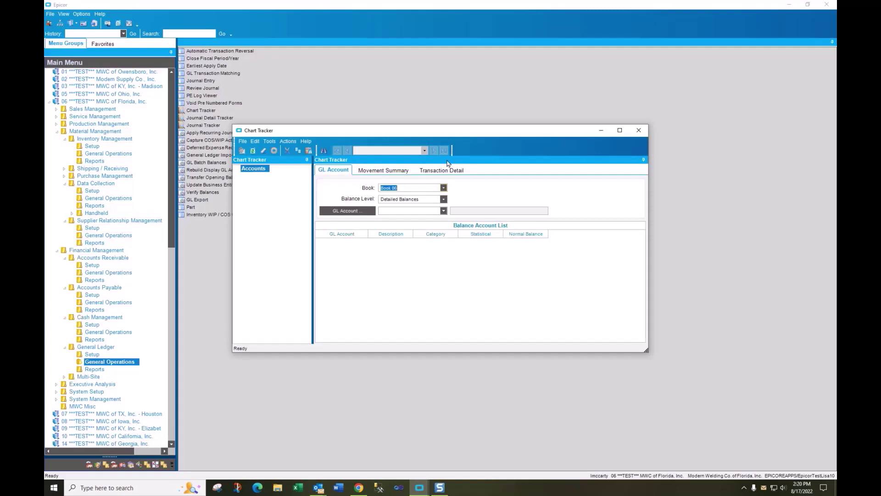
key(Tab)
key(Tab)
text(06.00.02100)
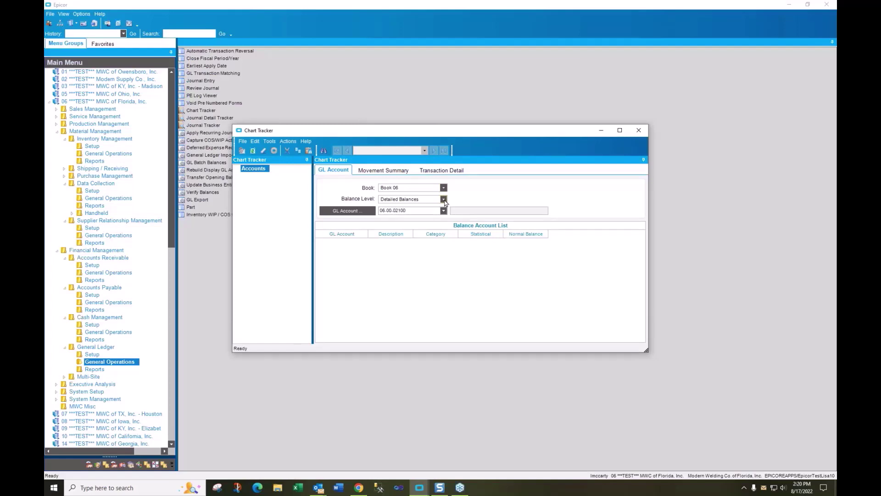
key(Tab)
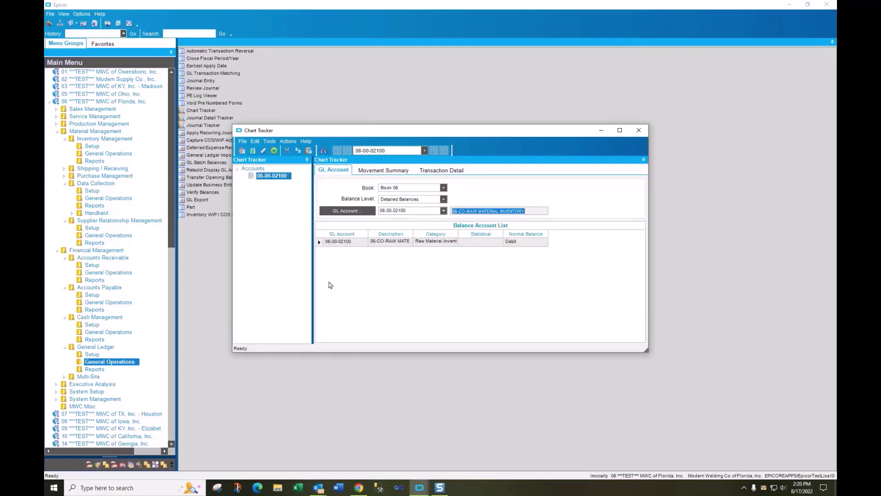
Step: Retrieve the account's transaction detail for fiscal period 8 of 2022, widen the Journal Transaction column to read its text, and close the tracker
click(317, 242)
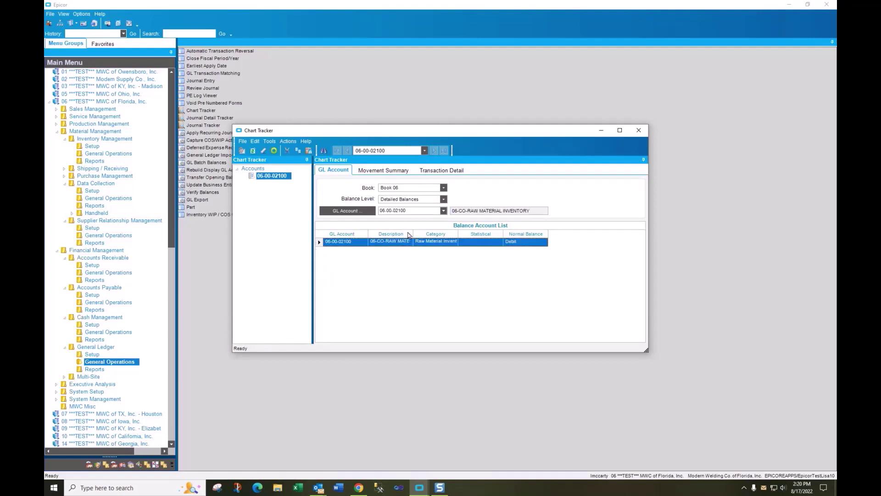
click(453, 171)
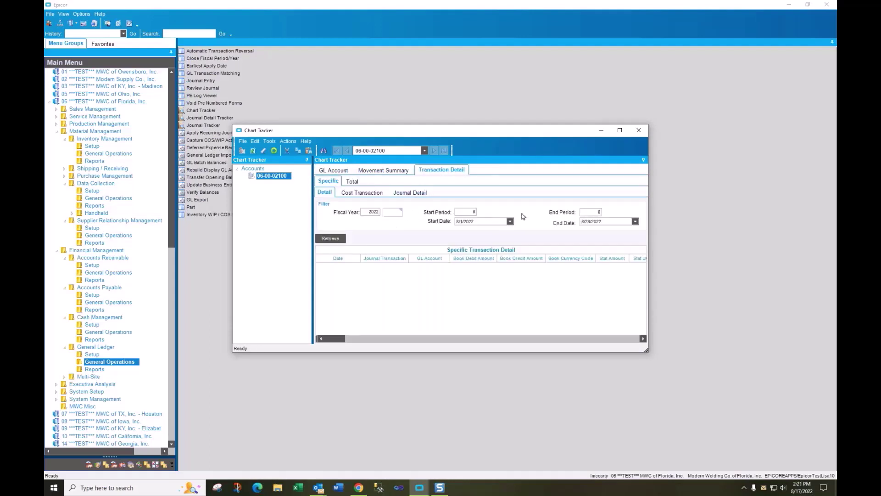
click(330, 238)
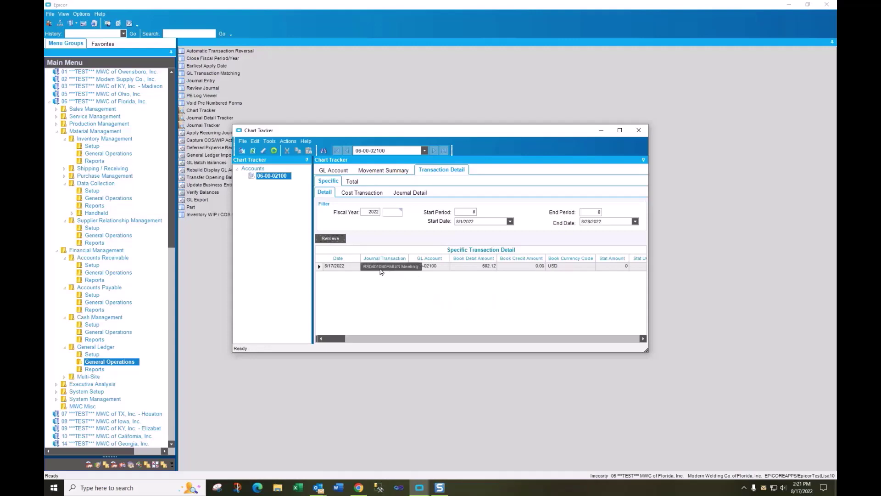
drag(408, 259, 451, 257)
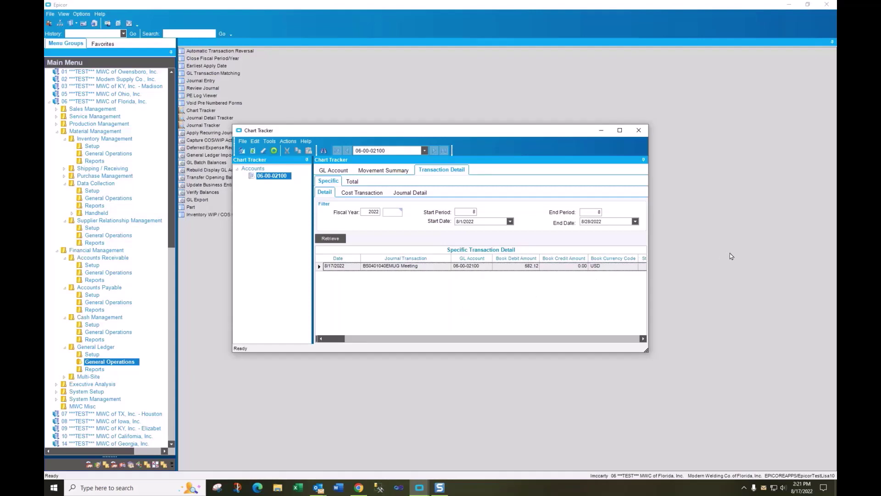
key(alt+F4)
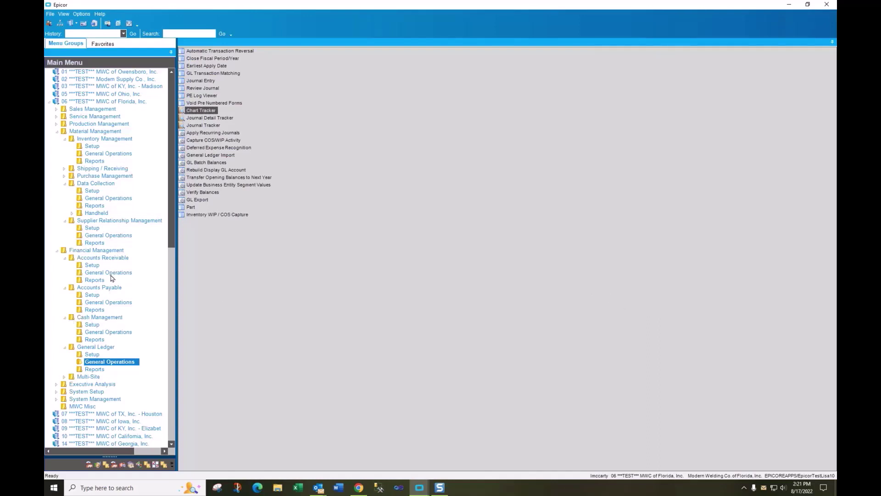
Step: Display the General Ledger Setup programs and return to the open GL Transaction Type Maintenance window for COSAndWIP
drag(174, 209, 175, 264)
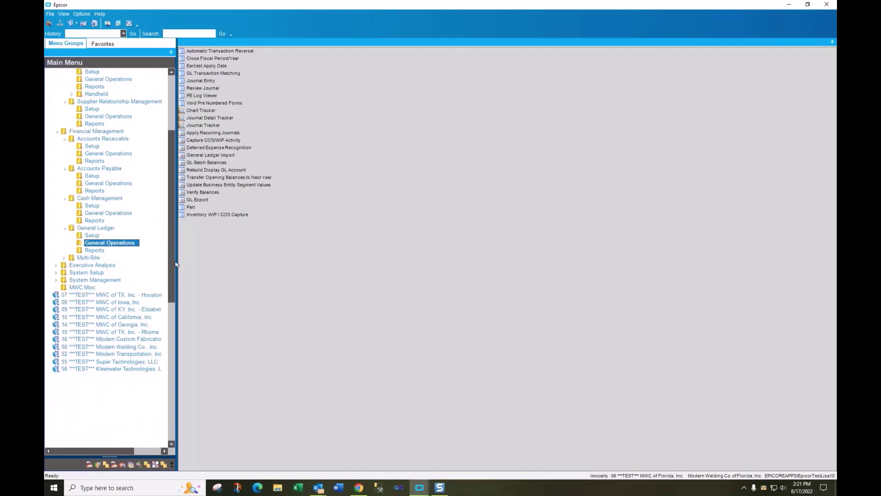
click(88, 235)
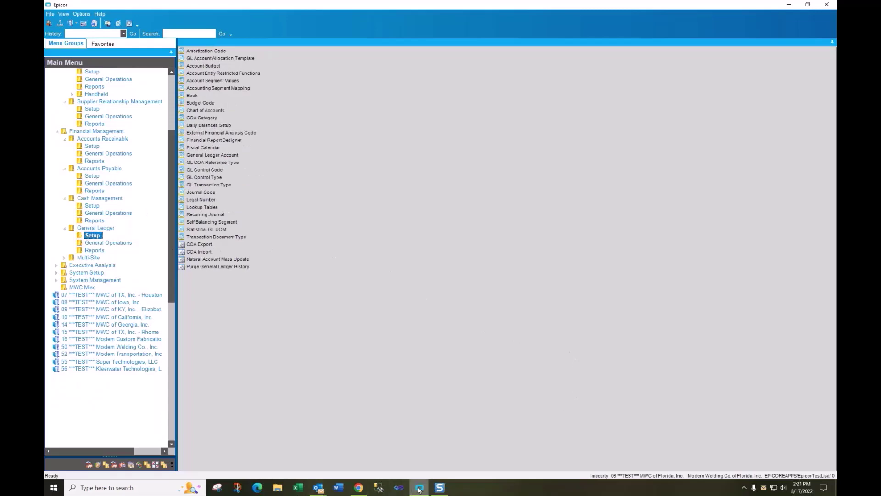
mouse_move(419, 490)
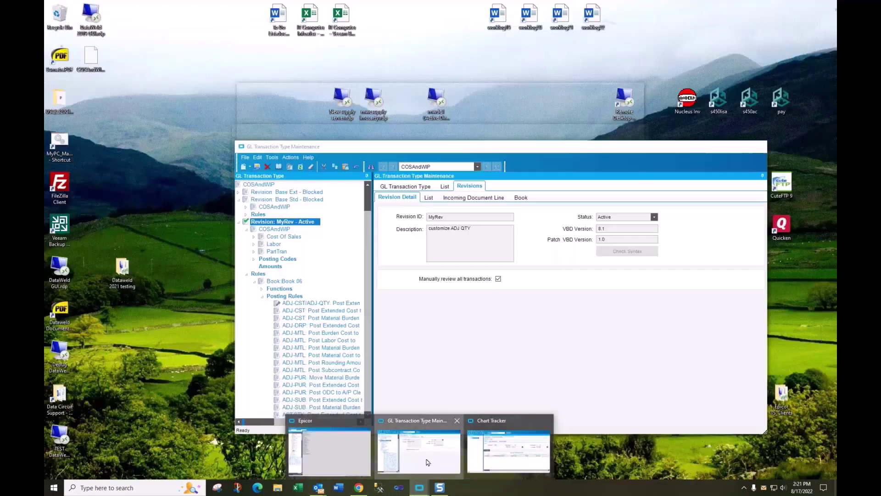
click(427, 461)
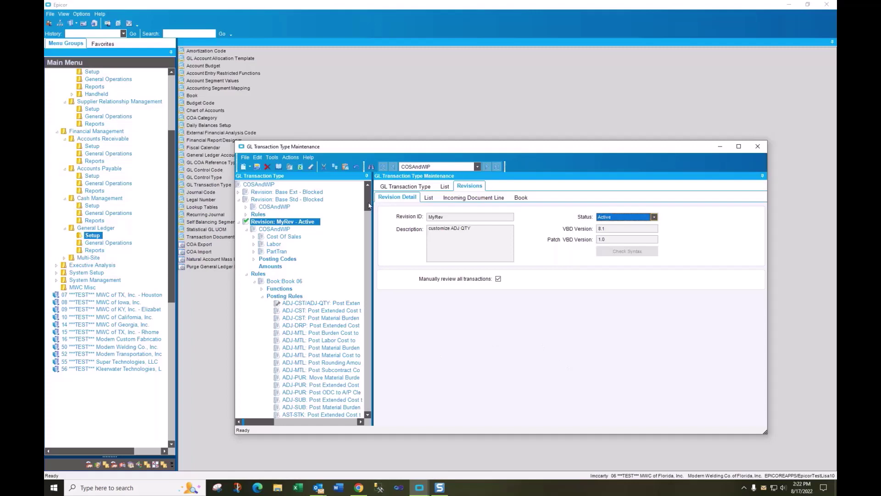
mouse_move(369, 209)
mouse_down()
mouse_move(367, 396)
mouse_move(368, 193)
mouse_up()
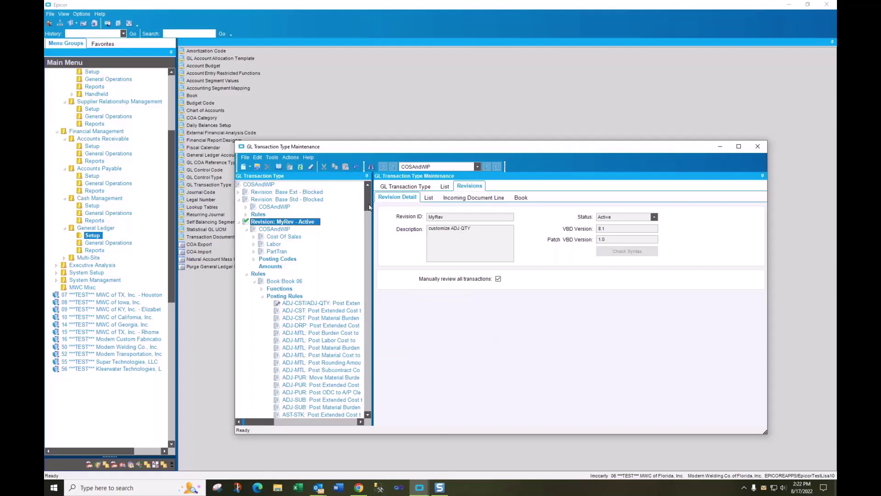
scroll(366, 215, down, 5)
scroll(369, 214, up, 5)
click(291, 158)
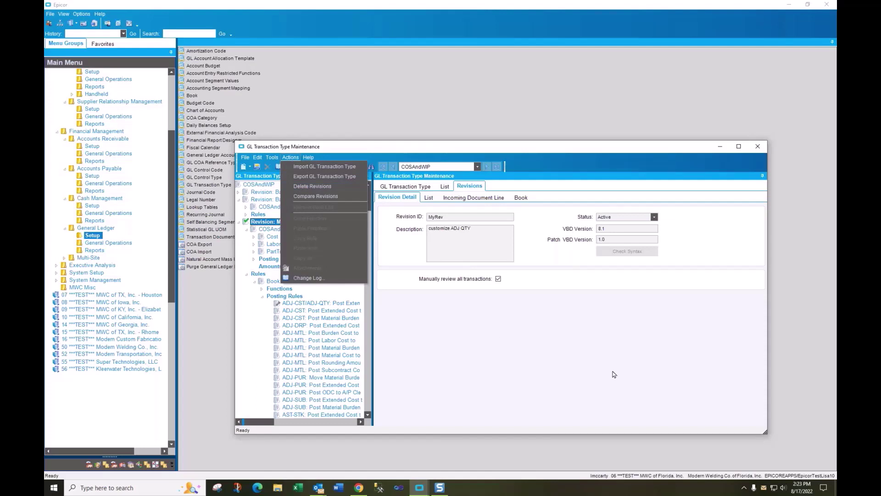
click(584, 364)
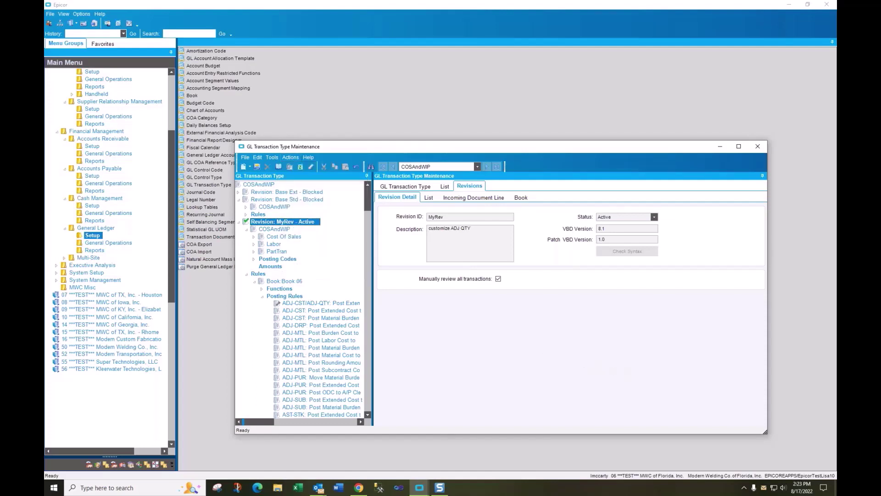